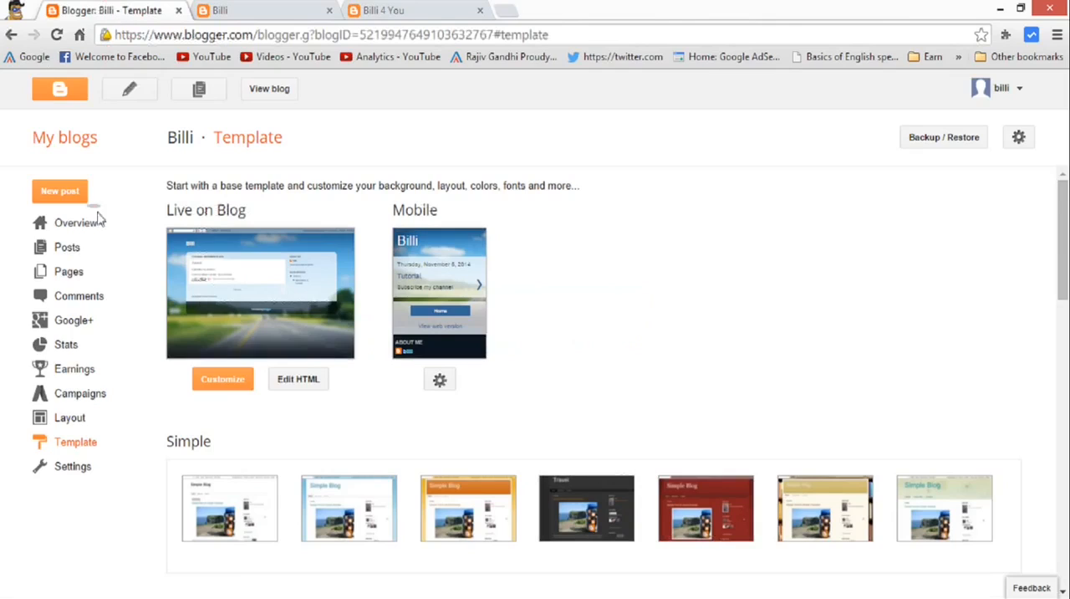
Open the template customizer for the Billi blog and look through the preview of its current template.
left_click(239, 382)
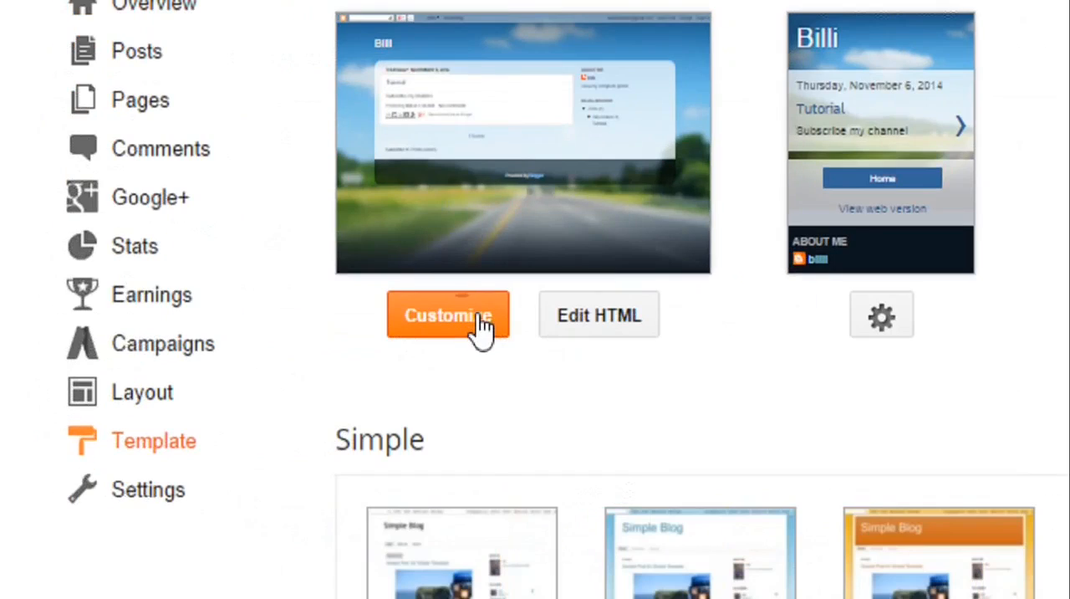
left_click(481, 326)
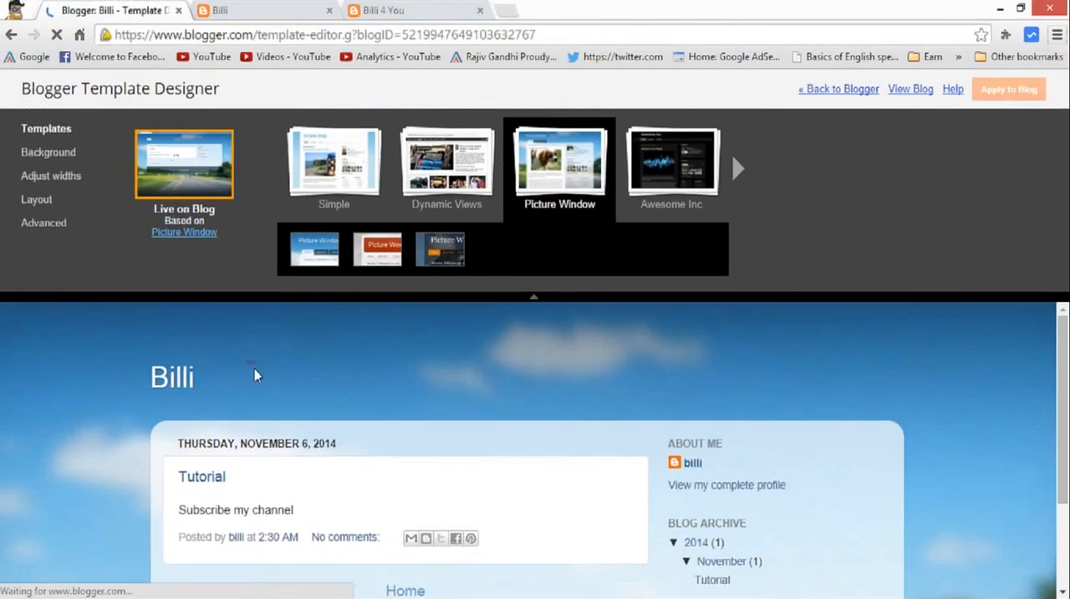
scroll(284, 397, "down", 3)
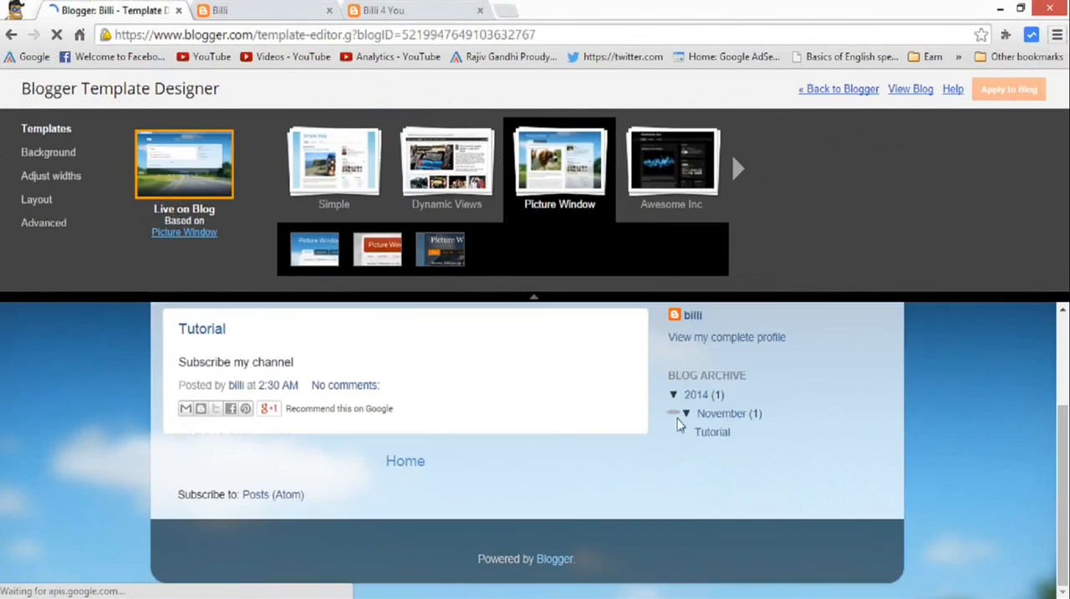
scroll(437, 432, "up", 3)
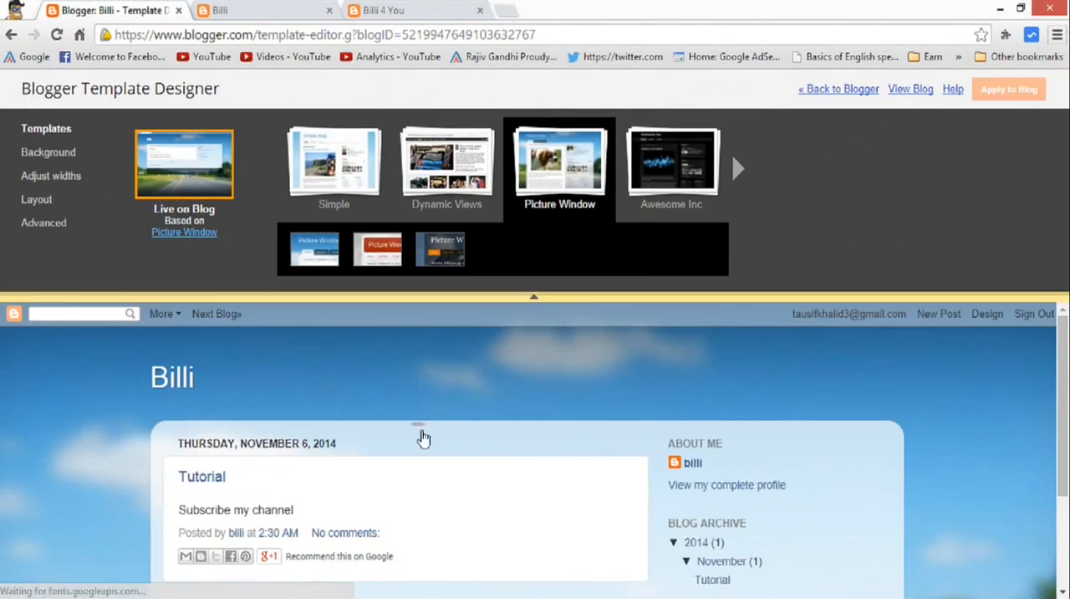
scroll(424, 438, "down", 3)
scroll(424, 437, "up", 3)
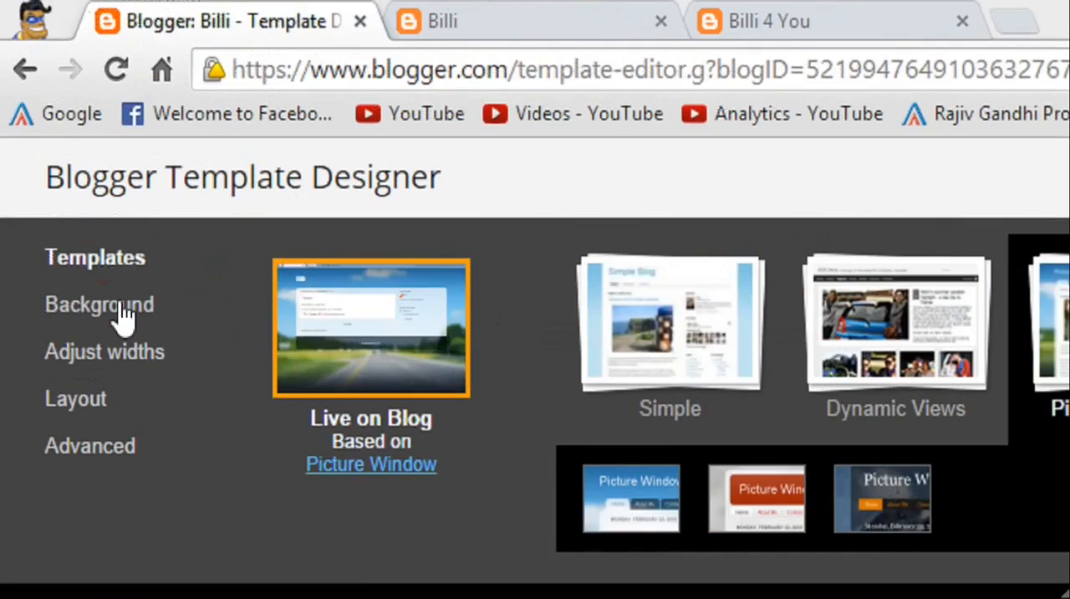
View the background image and colour theme settings together with the blog preview.
left_click(123, 316)
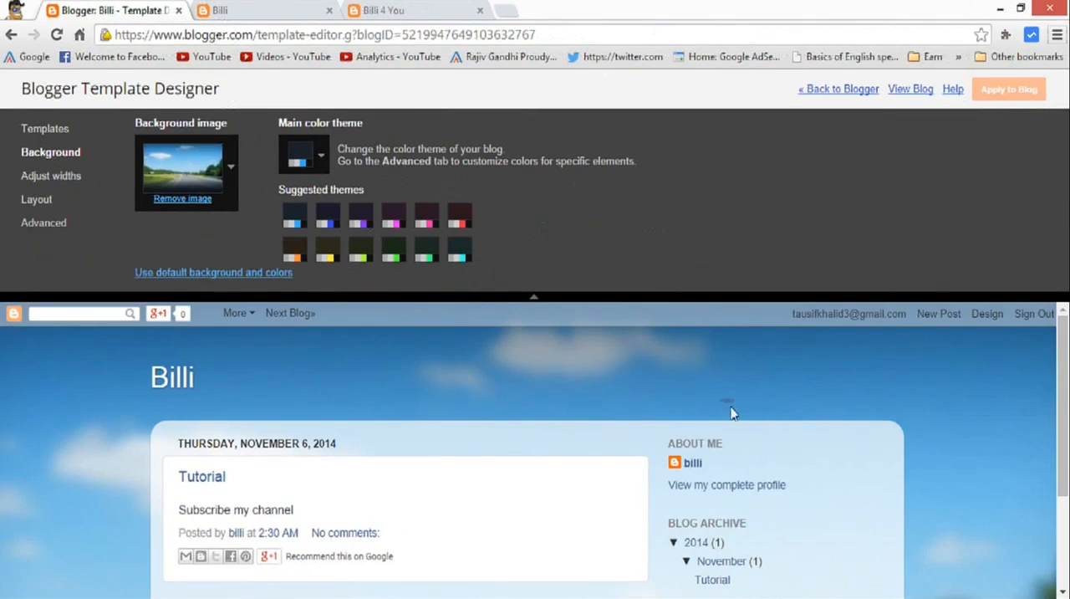
scroll(1055, 383, "down", 5)
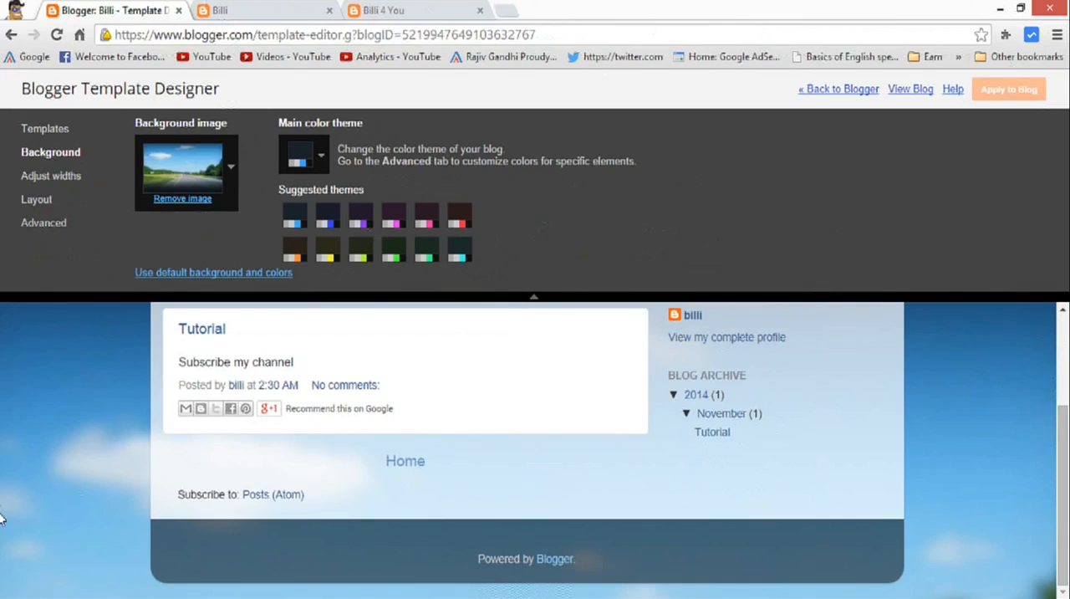
left_click_drag(1063, 408, 1062, 311)
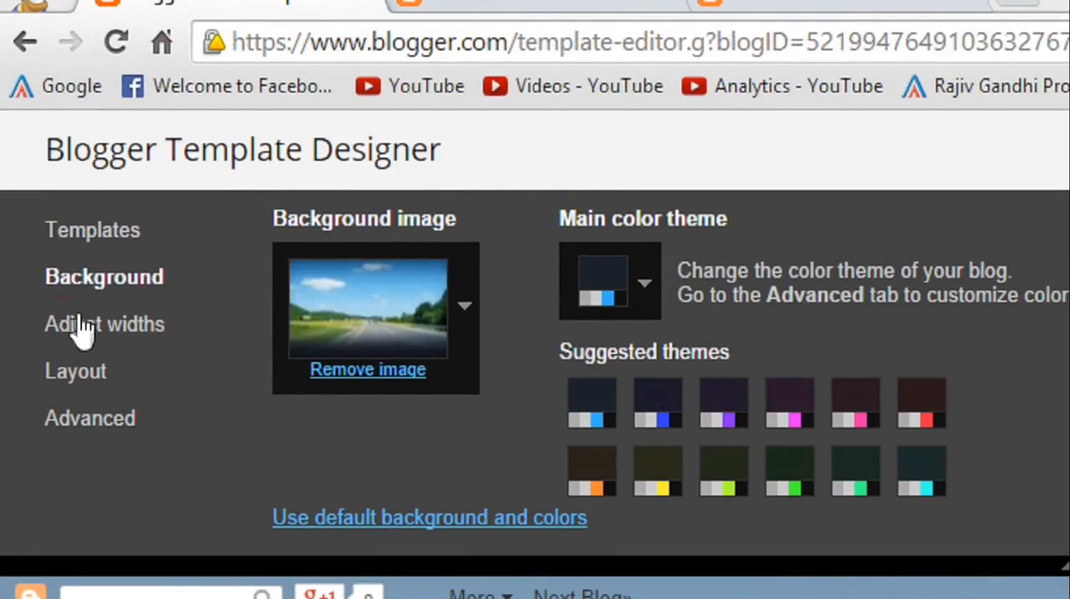
Try an entire blog width of 920 px and right sidebar widths of 100 and 350 px, and reset the widths to template default.
left_click(115, 331)
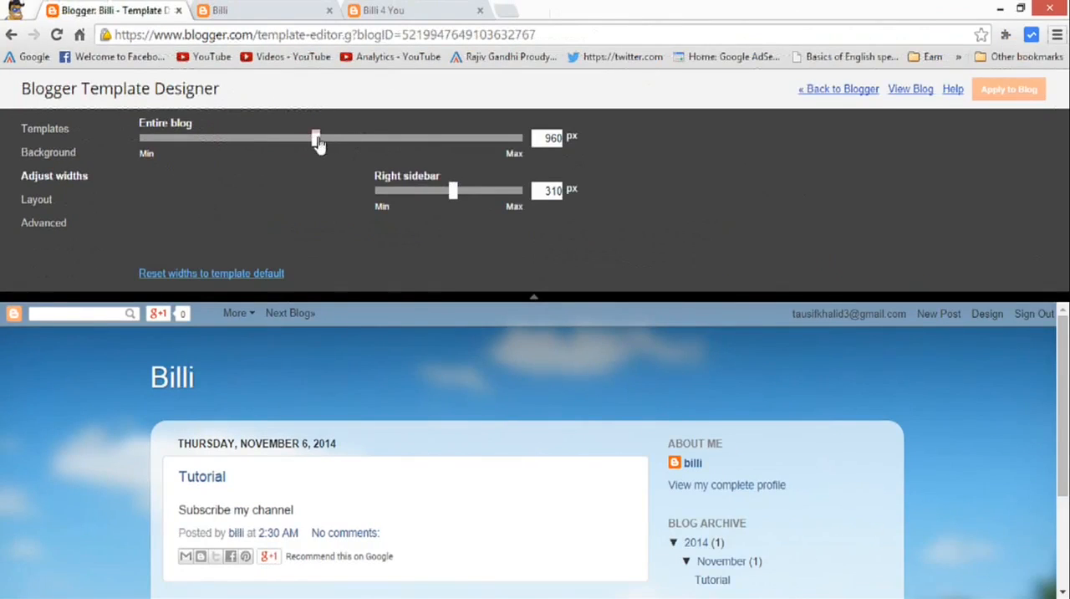
mouse_move(317, 141)
left_mouse_down()
mouse_move(441, 141)
mouse_move(186, 148)
mouse_move(184, 139)
mouse_move(361, 148)
mouse_move(299, 143)
left_mouse_up()
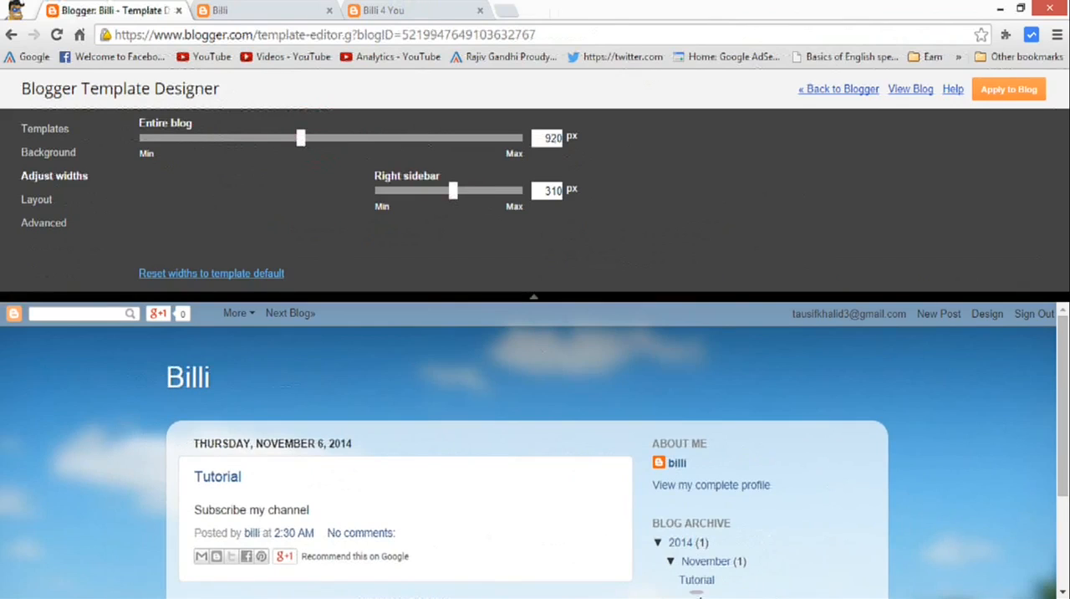
left_click_drag(454, 189, 341, 203)
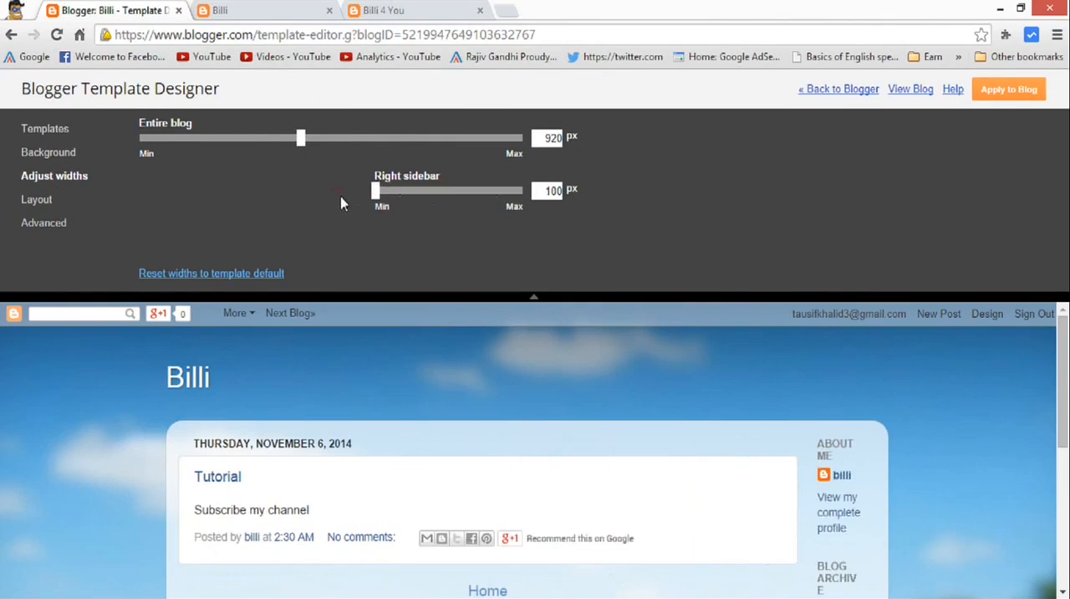
left_click_drag(411, 199, 448, 196)
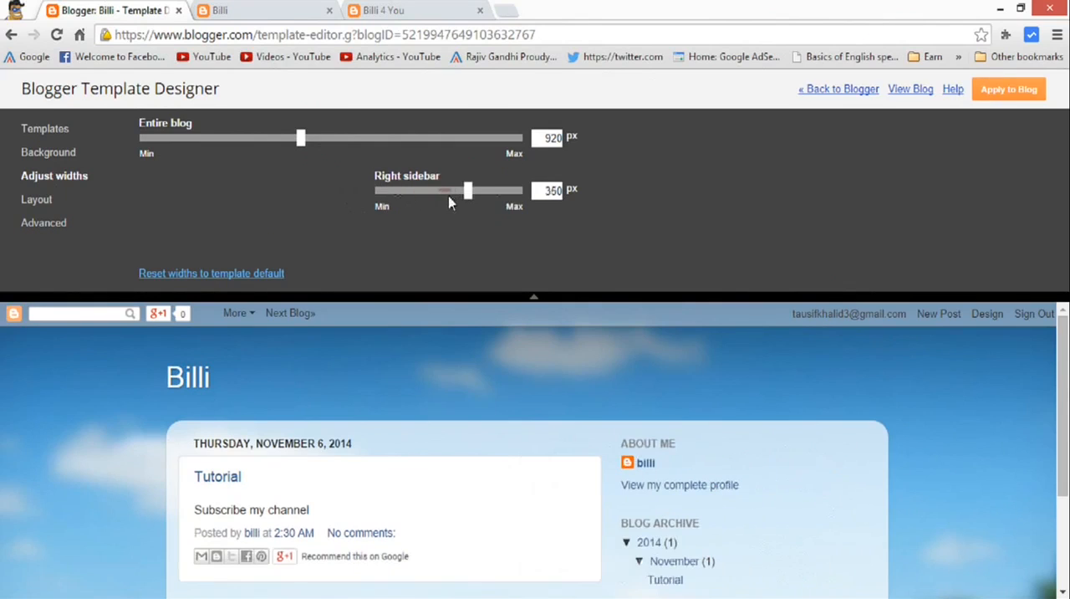
left_click(237, 279)
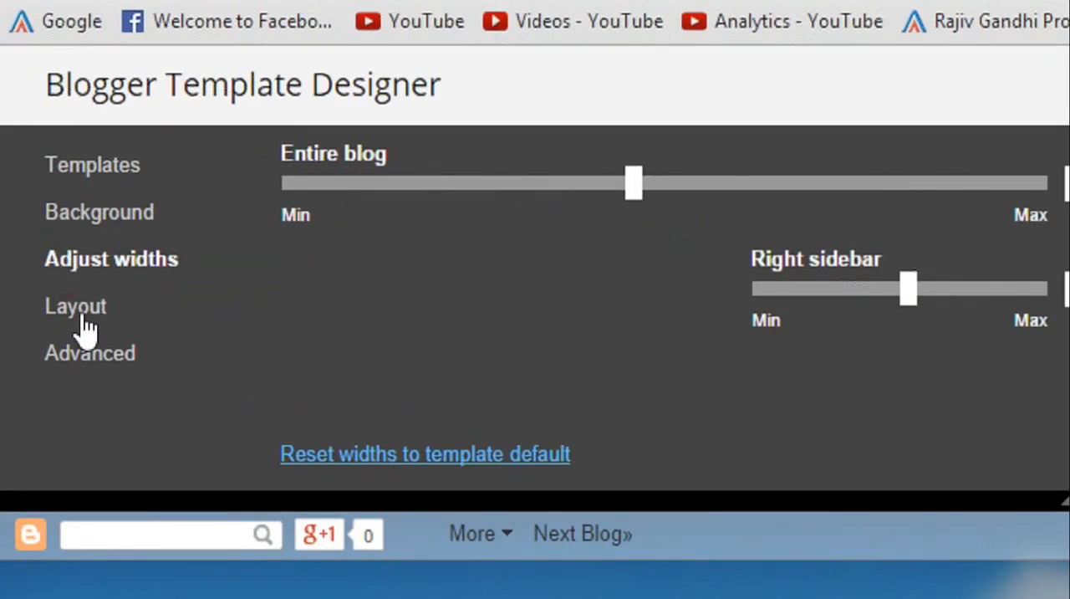
Open the template's layout options and compare the live Billi blog's arrangement with the Billi 4 You blog's sidebars.
left_click(83, 319)
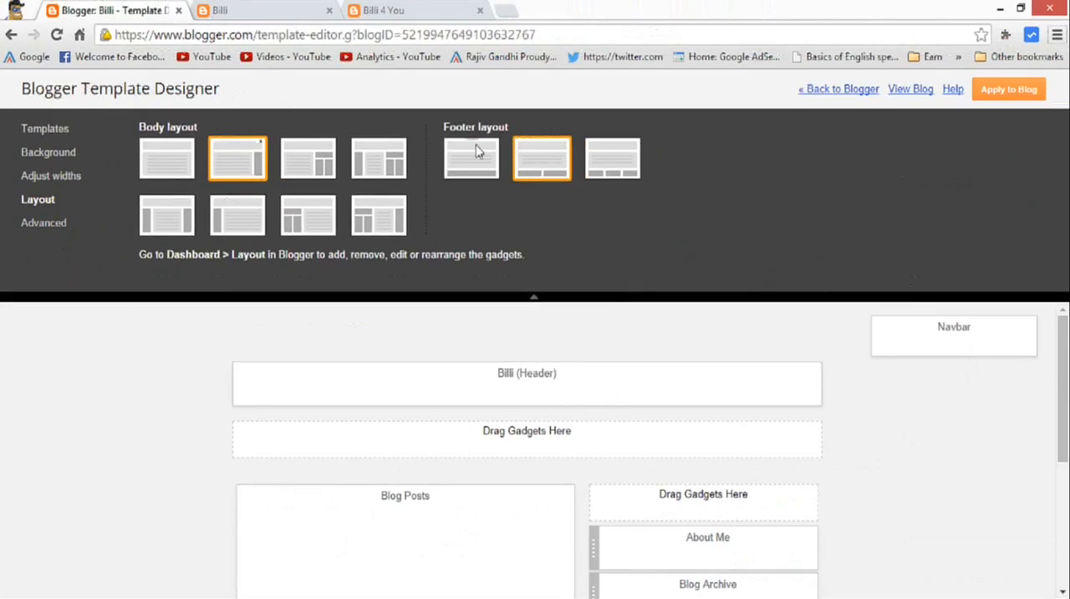
left_click(284, 12)
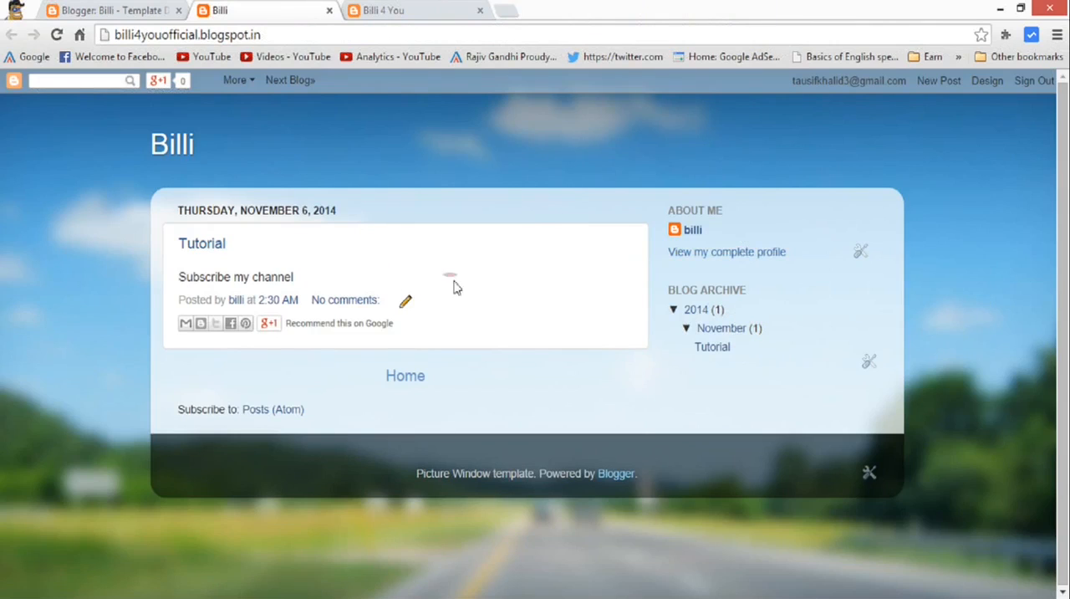
left_click(396, 12)
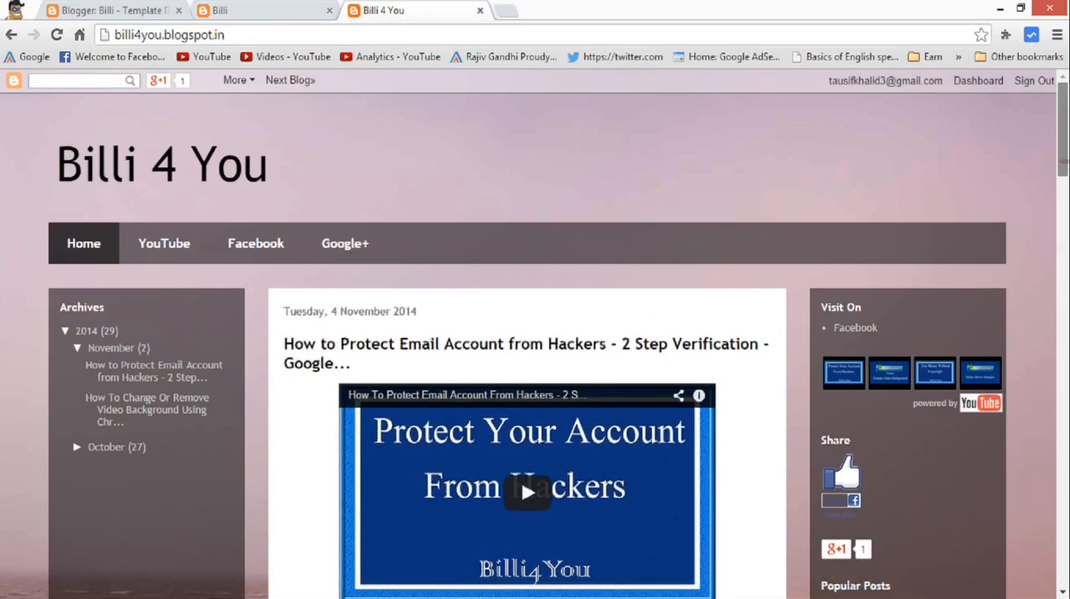
scroll(535, 334, "down", 2)
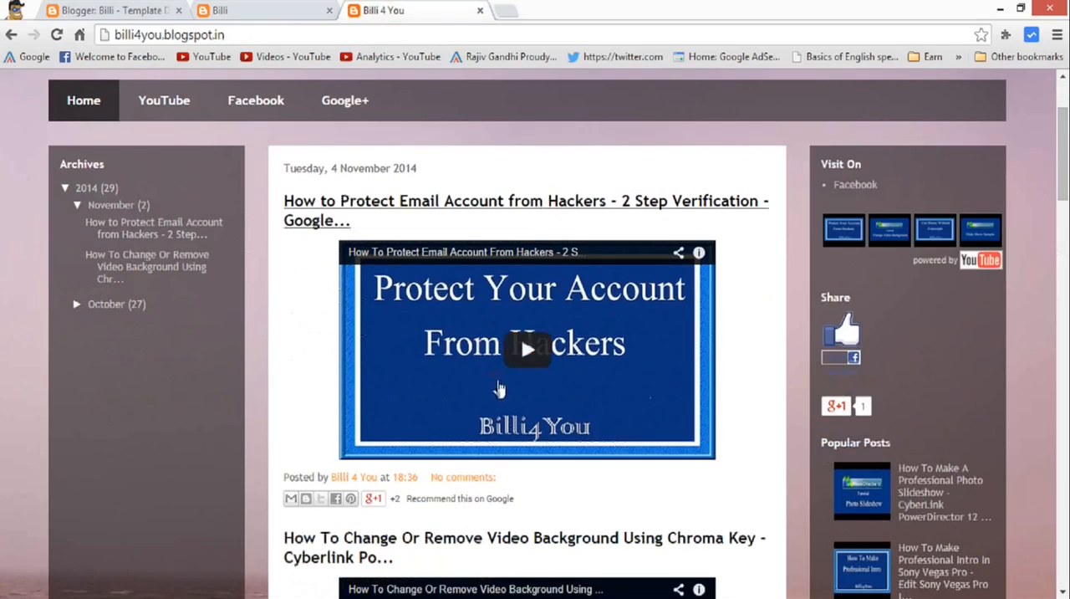
left_click(1064, 211)
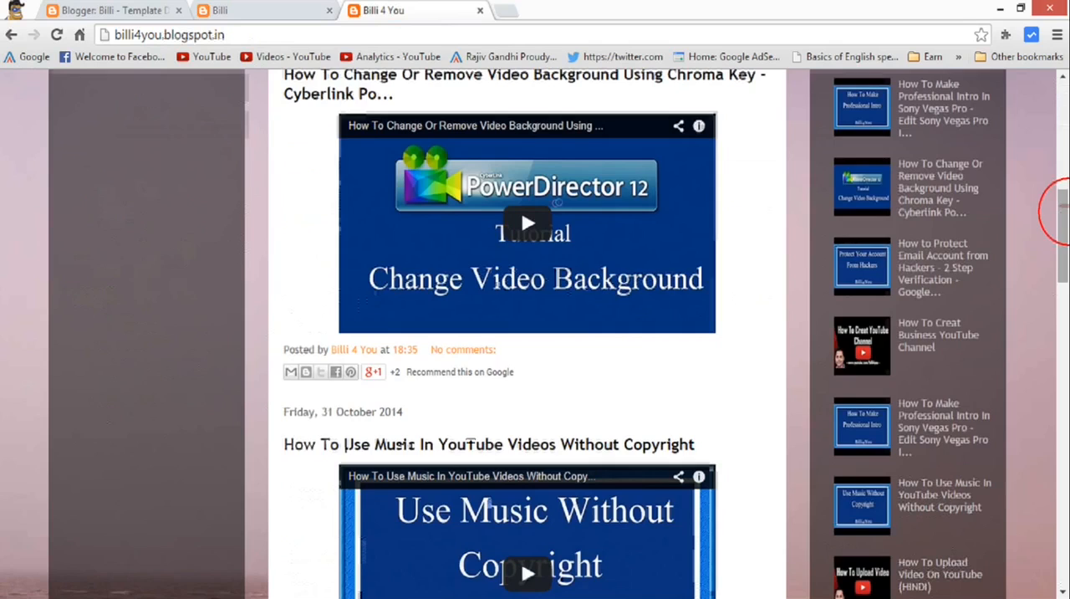
left_click_drag(1063, 211, 1064, 92)
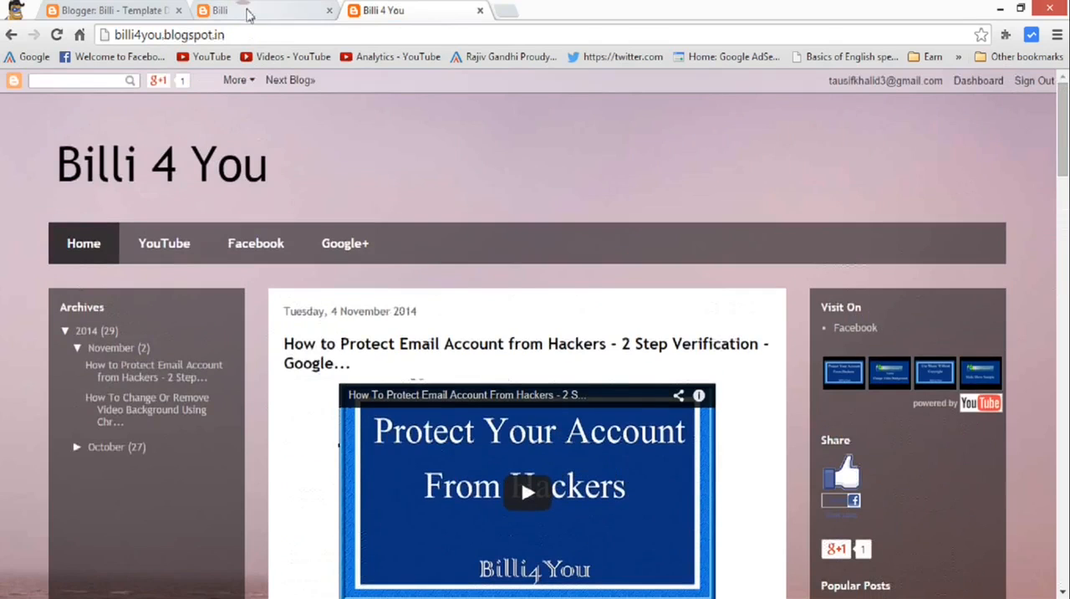
left_click(260, 10)
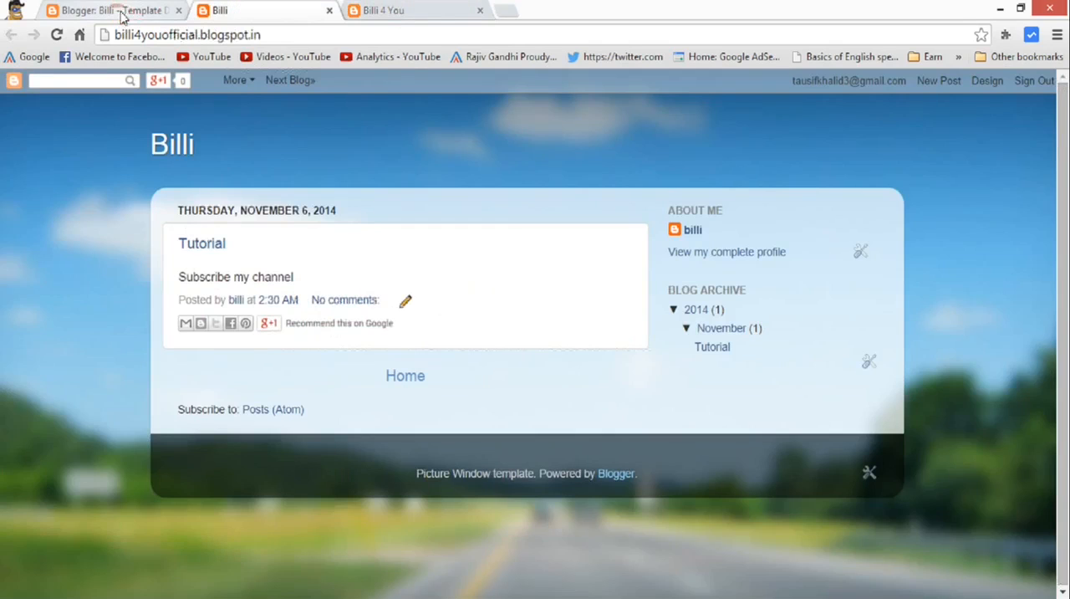
left_click(120, 12)
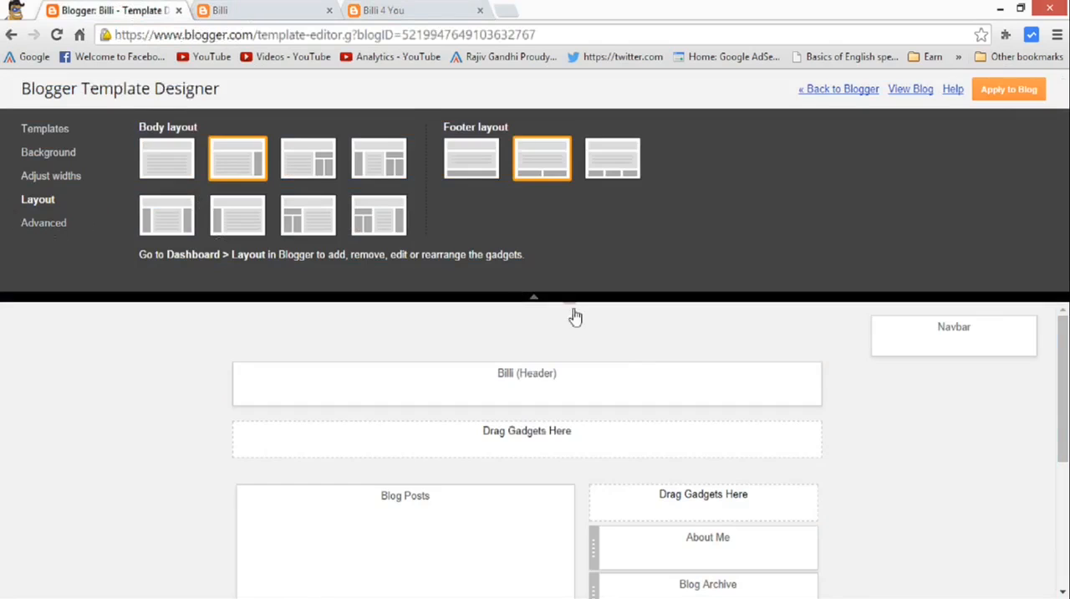
Try the body layout without sidebars and the one with a split right sidebar, checking the gadget areas of the latter.
mouse_move(1063, 376)
left_mouse_down()
mouse_move(1063, 412)
mouse_move(1062, 390)
left_mouse_up()
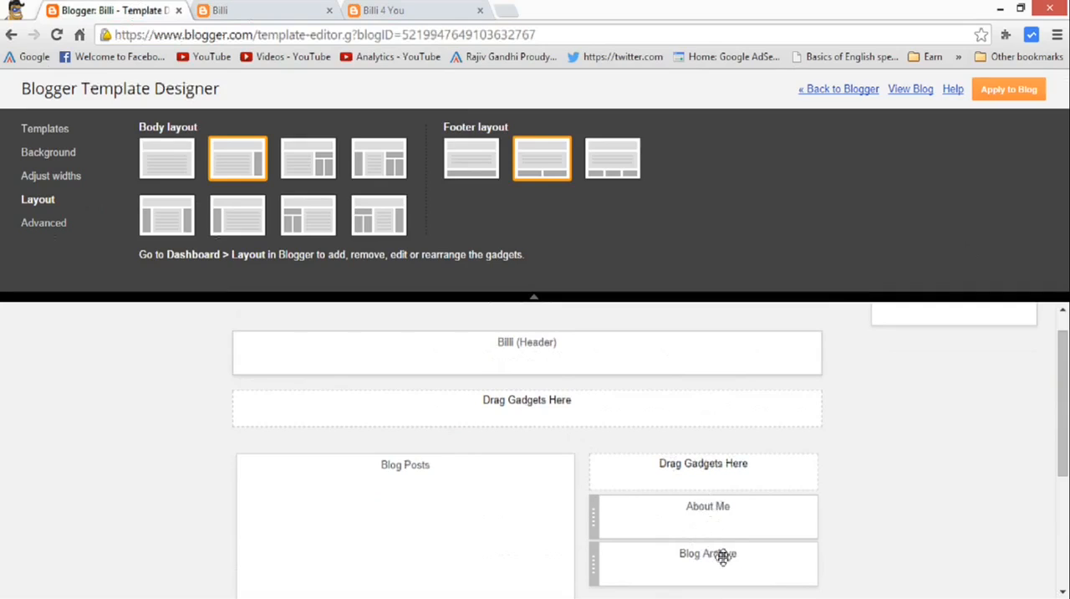
left_click(161, 156)
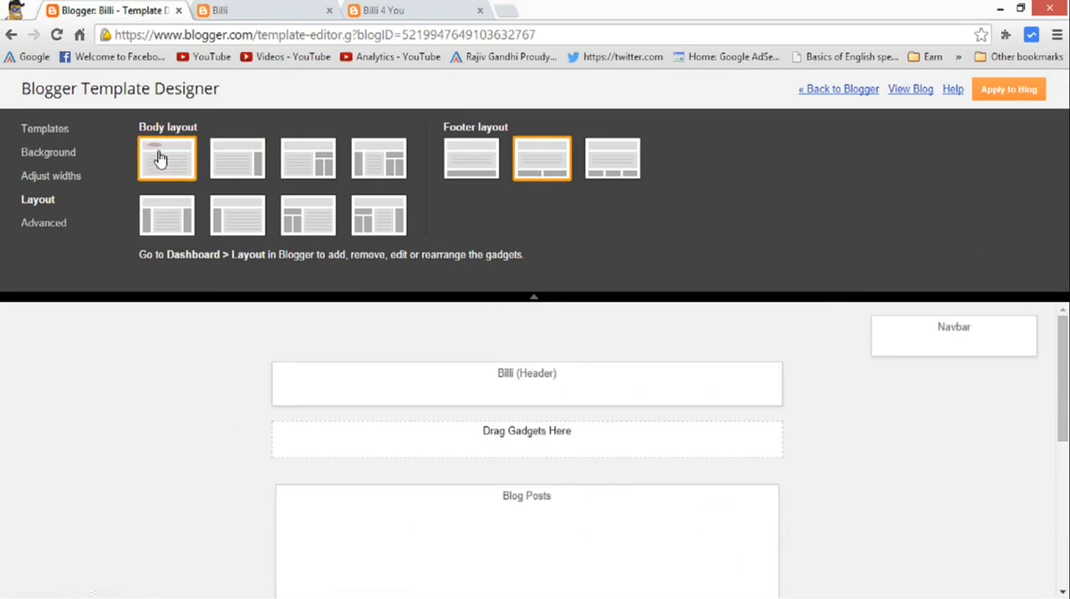
left_click(309, 171)
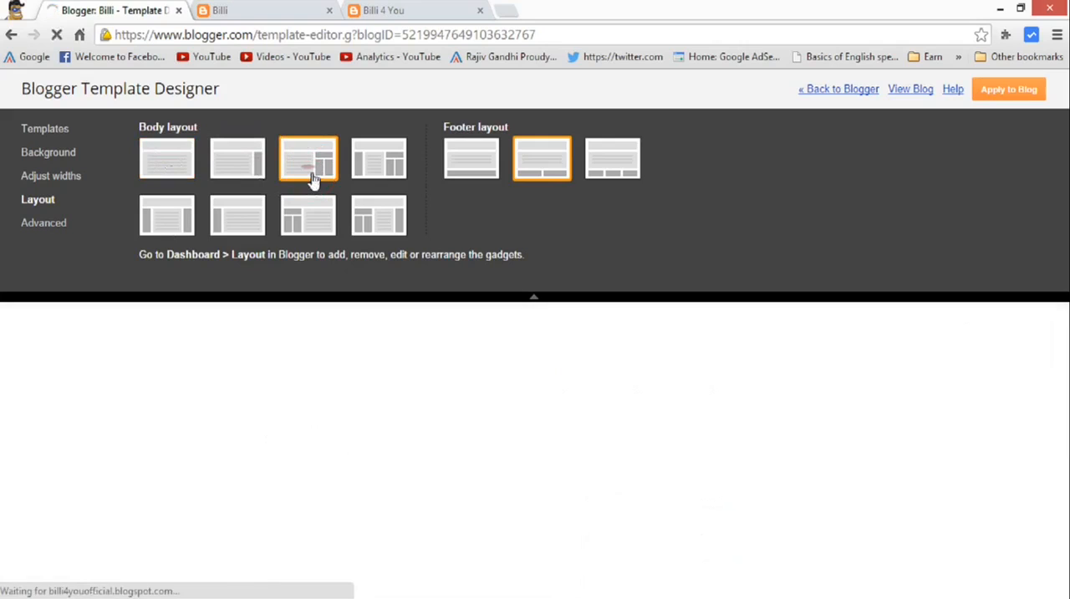
scroll(1063, 386, "down", 3)
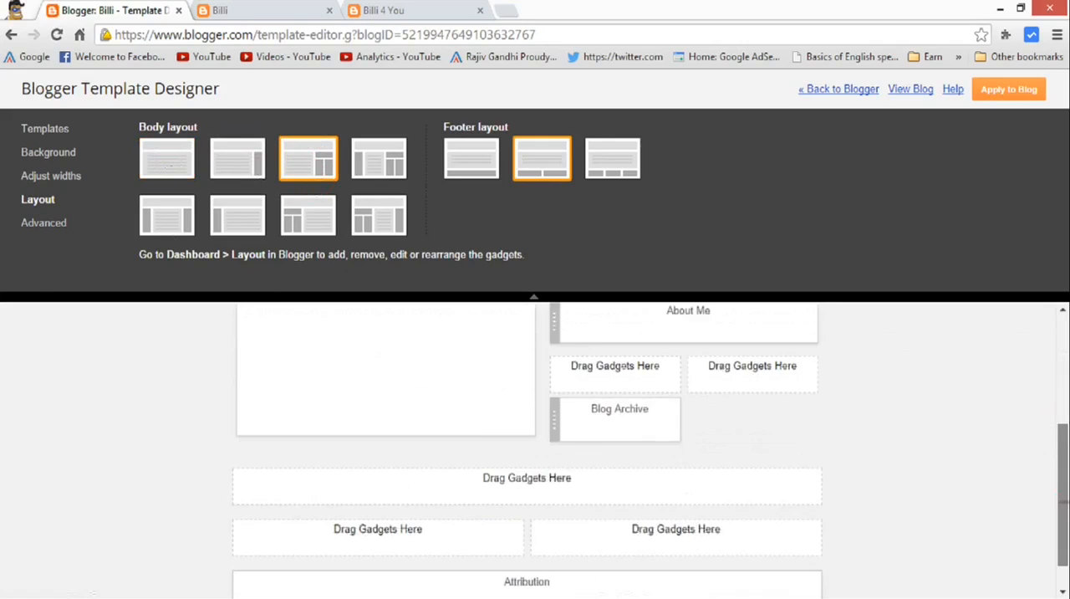
left_click_drag(1063, 502, 1063, 374)
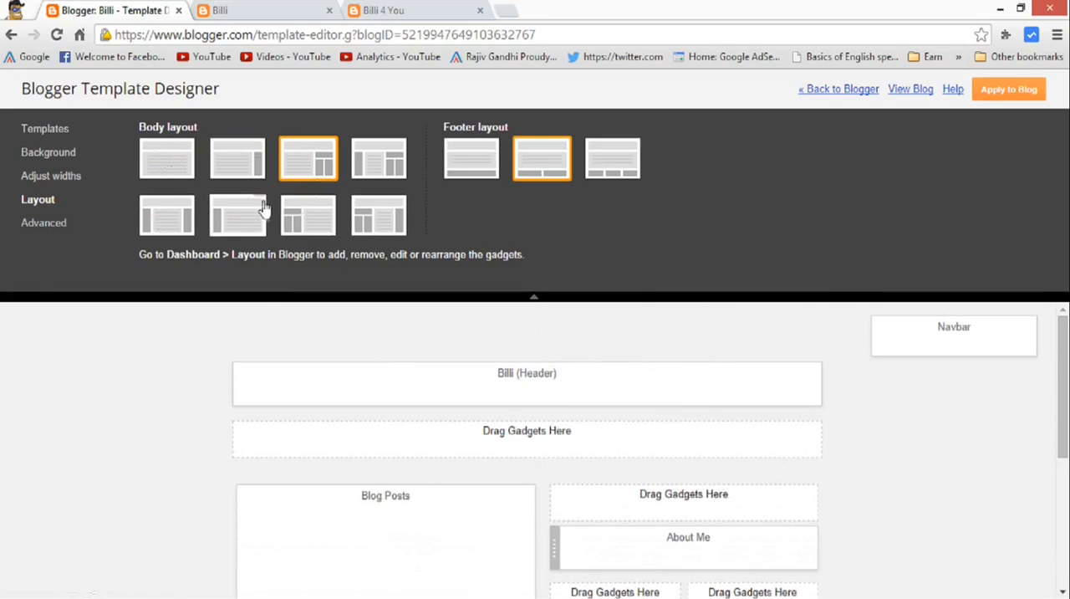
Apply the body layout with one sidebar on each side of the blog posts and check its gadget areas.
left_click(180, 222)
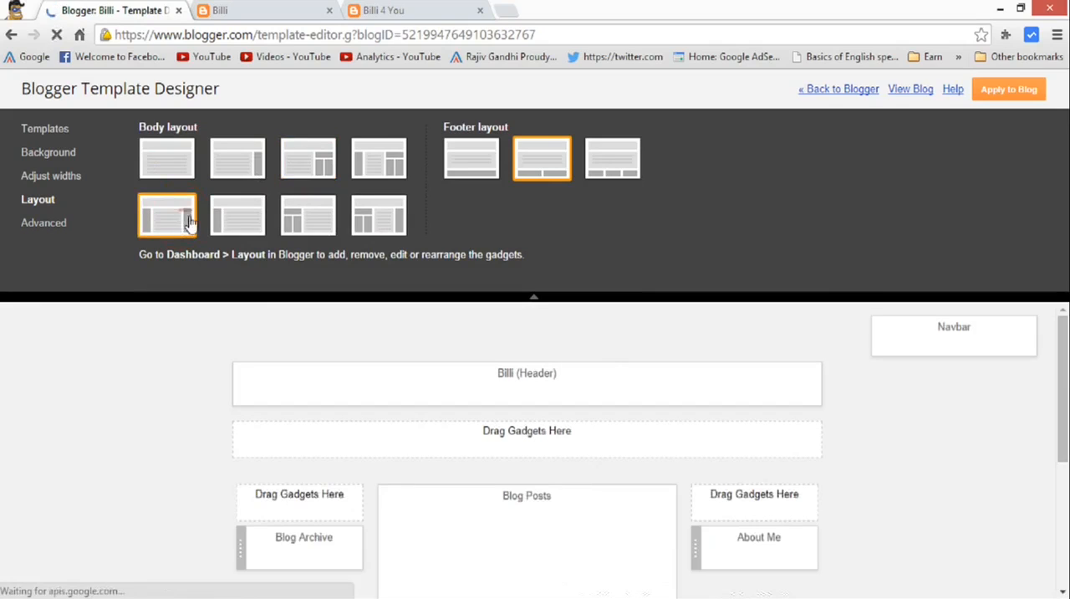
mouse_move(1060, 423)
left_mouse_down()
mouse_move(1060, 505)
mouse_move(1064, 405)
left_mouse_up()
left_click(728, 432)
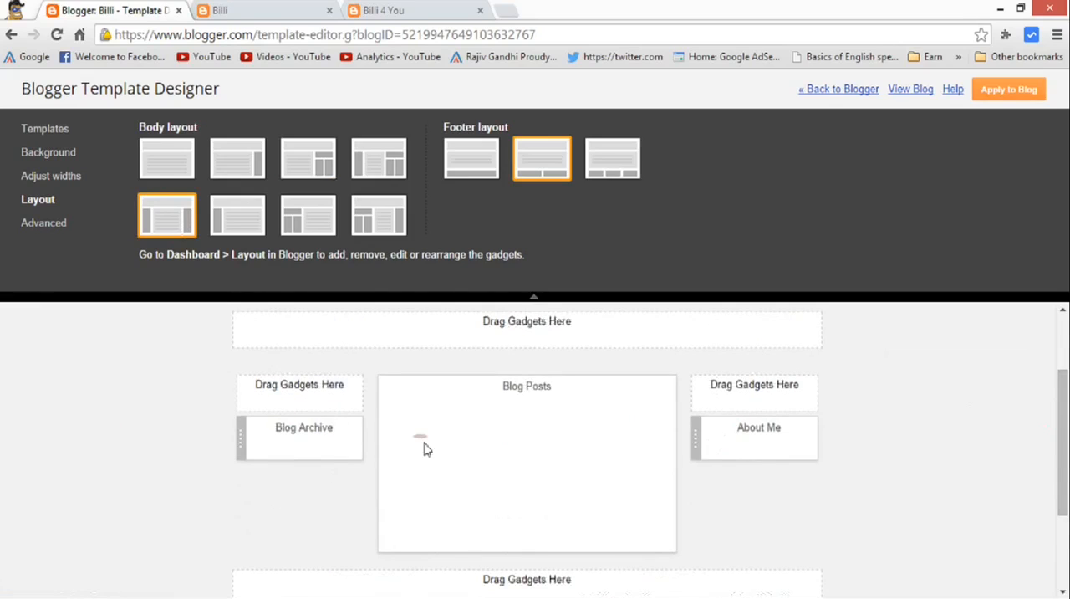
left_click_drag(1064, 468, 1064, 533)
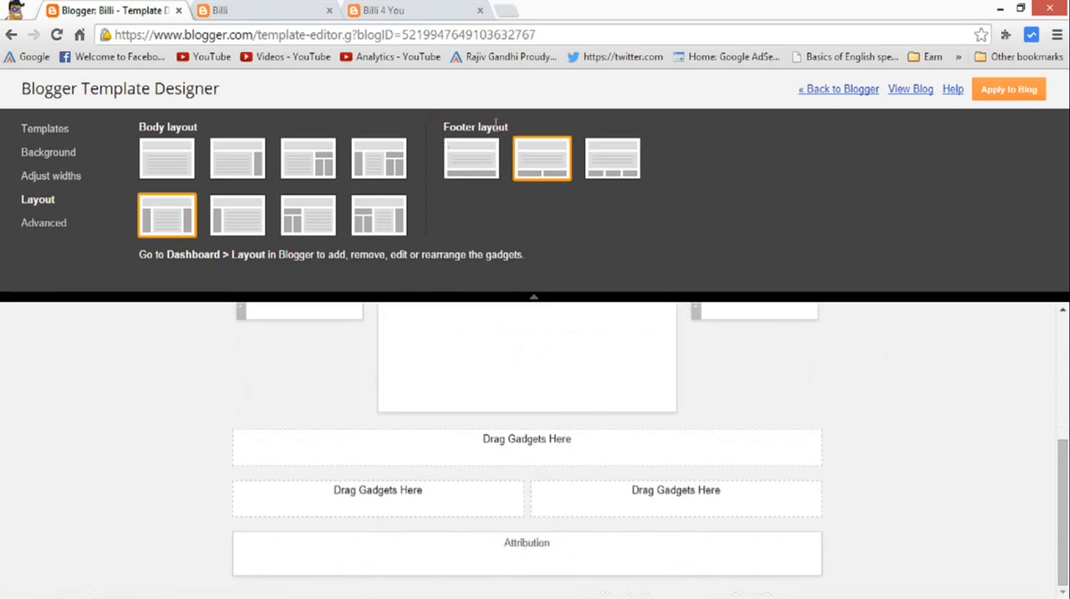
Set the footer layout to three columns, trying the two-column option for comparison.
left_click_drag(1065, 477, 1064, 524)
left_click(604, 168)
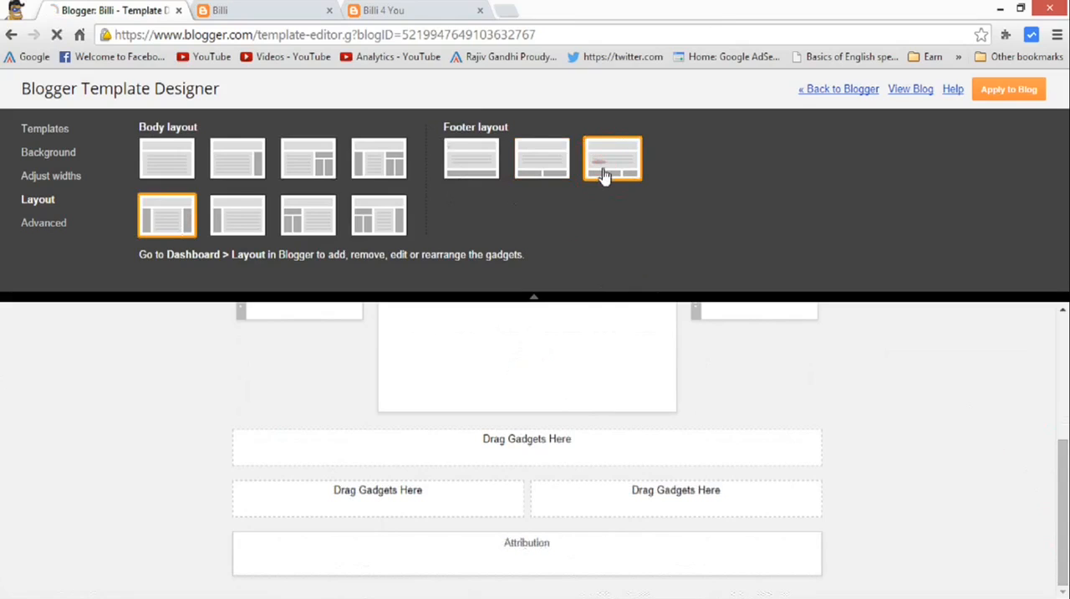
left_click(551, 169)
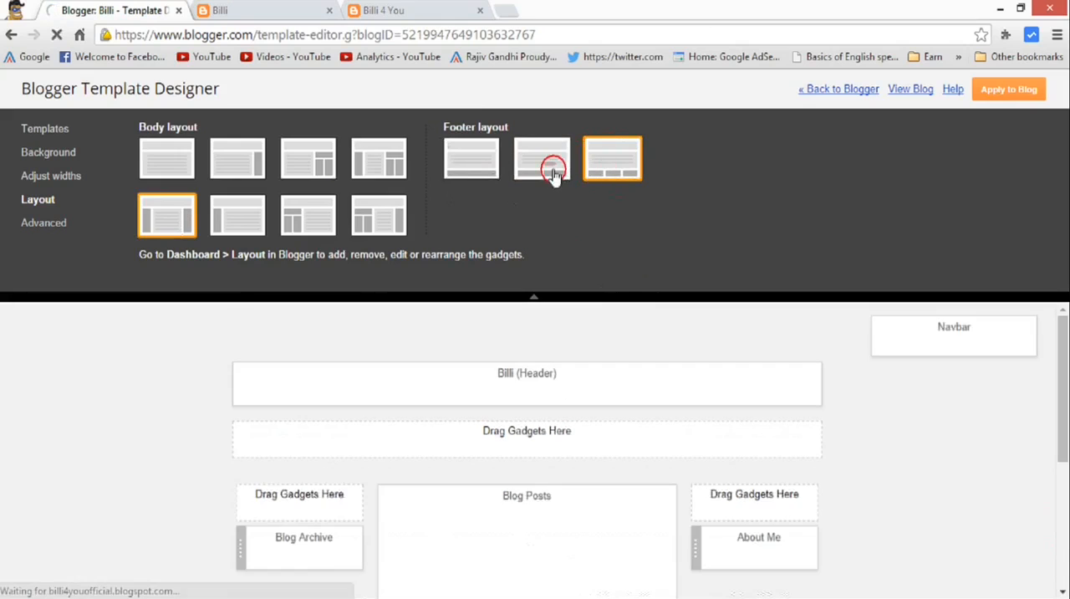
left_click(602, 172)
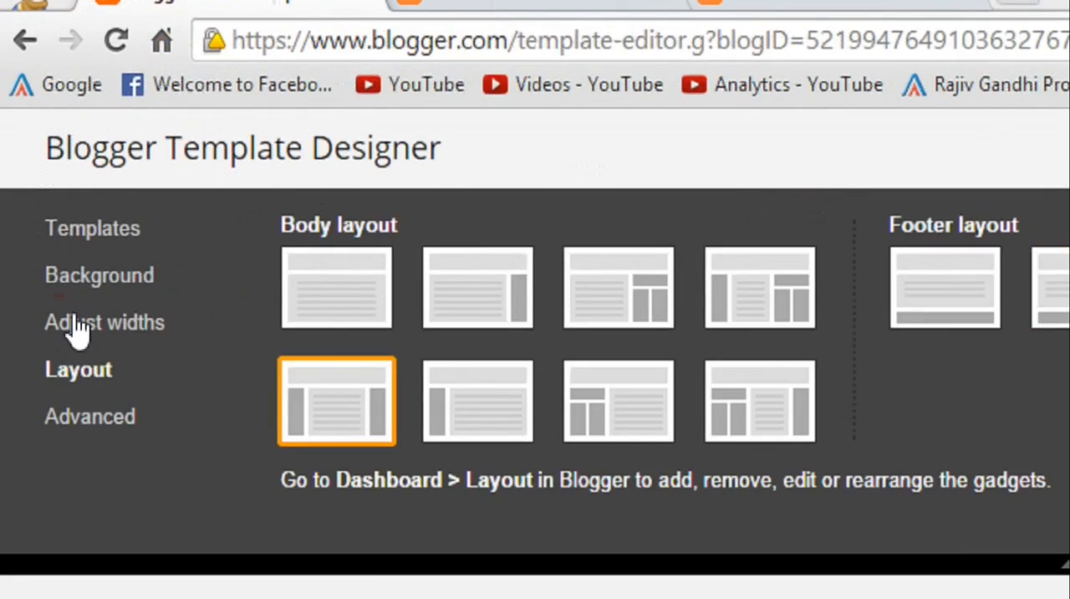
Set the left sidebar width to 330 px in the blog's width settings.
left_click(77, 330)
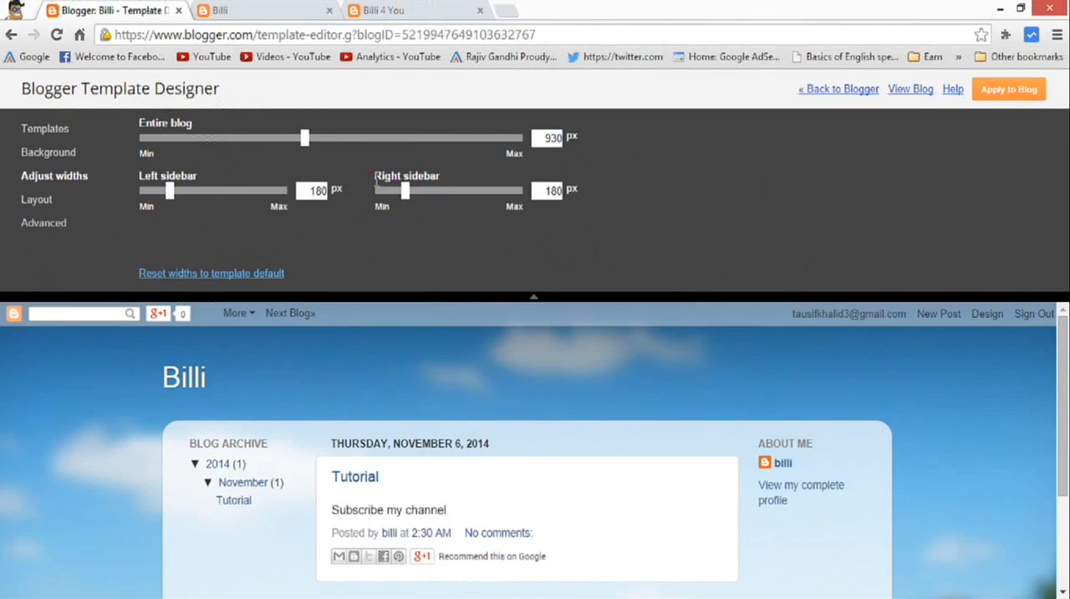
left_click_drag(139, 176, 209, 175)
left_click(160, 175)
scroll(1062, 393, "down", 2)
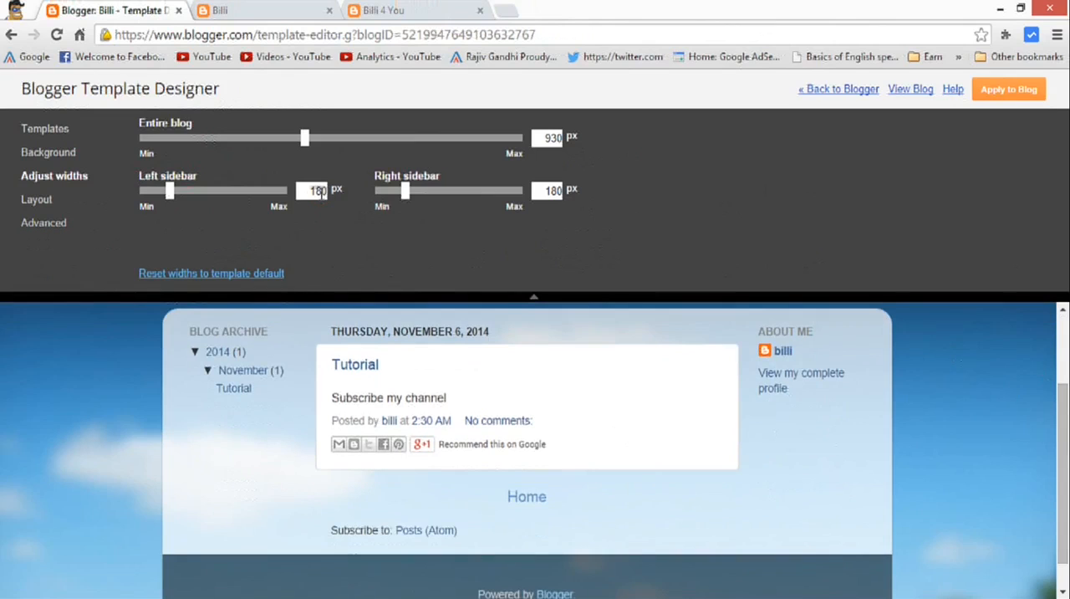
left_click_drag(169, 191, 224, 220)
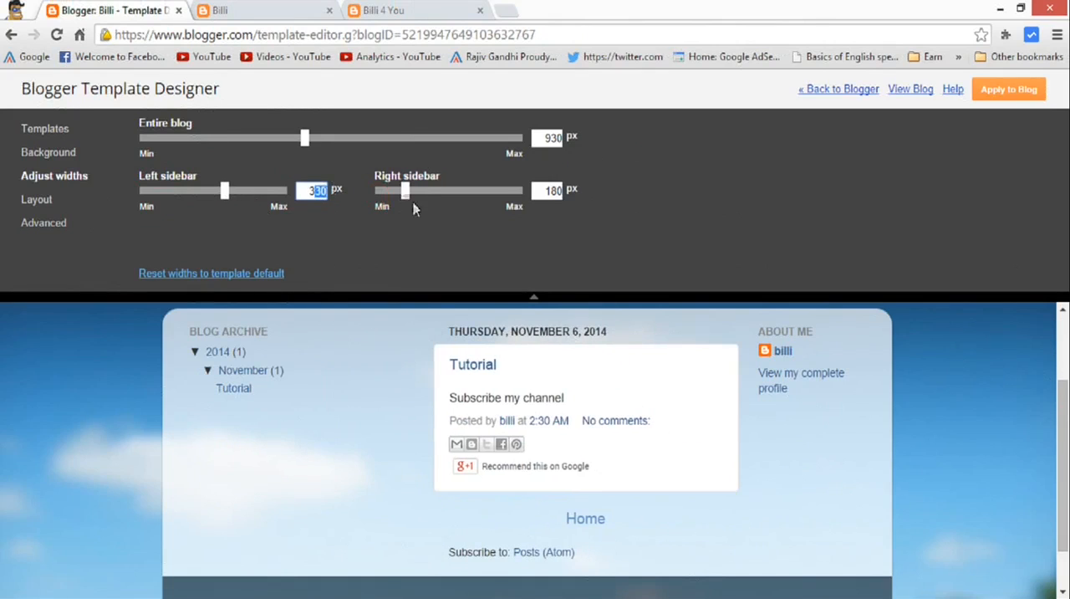
Set the left and right sidebar widths to 300 px each and the entire blog width to 1300 px.
type("300")
left_click(558, 190)
double_click(551, 190)
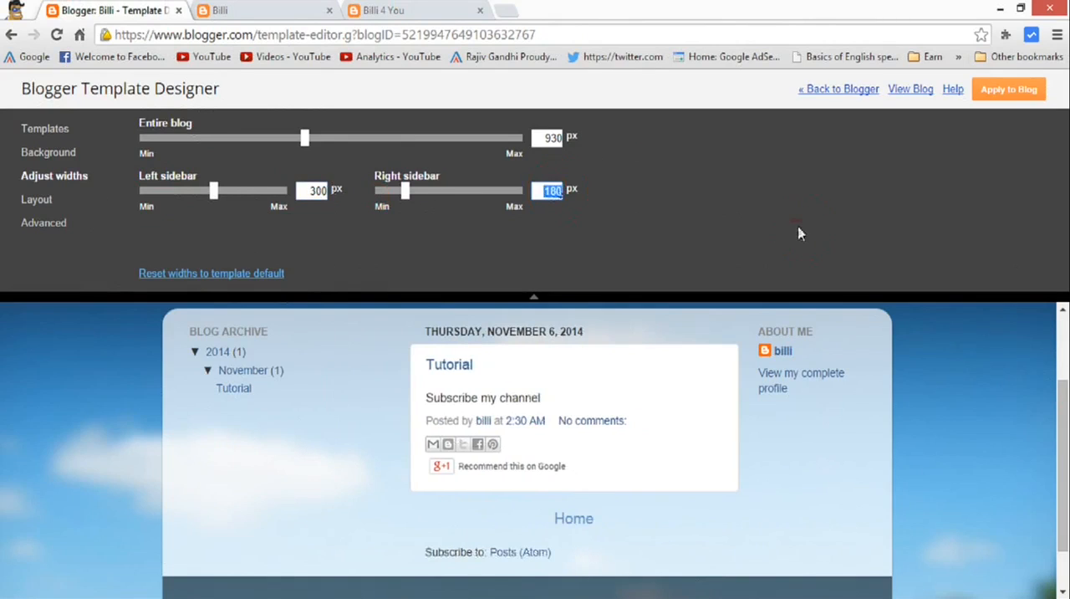
type("300")
left_click(692, 250)
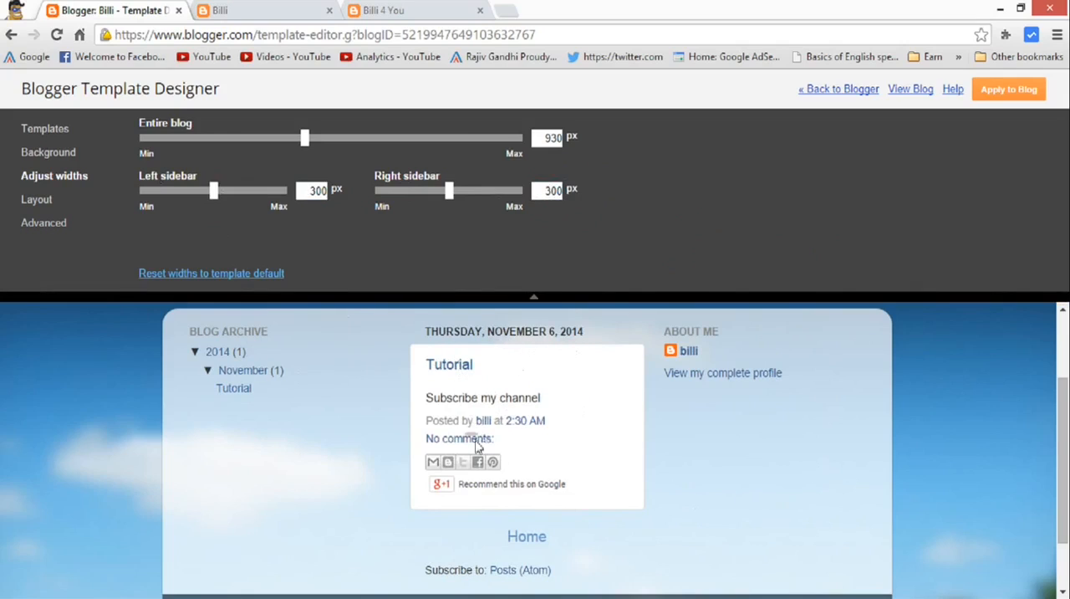
left_click_drag(304, 137, 450, 150)
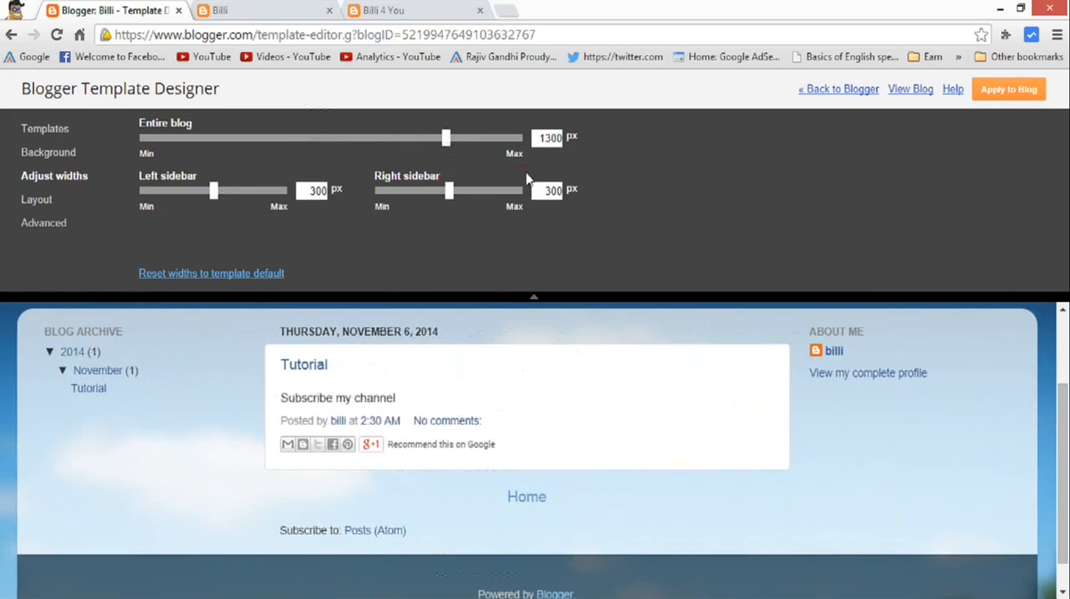
scroll(1063, 458, "down", 1)
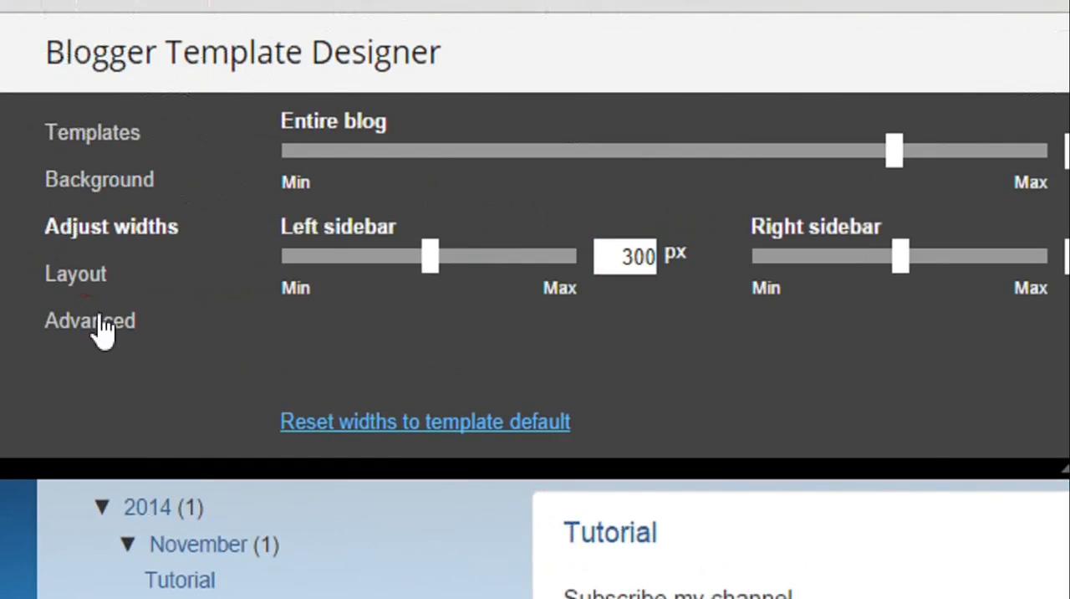
Examine the advanced template settings for page text, backgrounds and links against the blog preview.
left_click(102, 331)
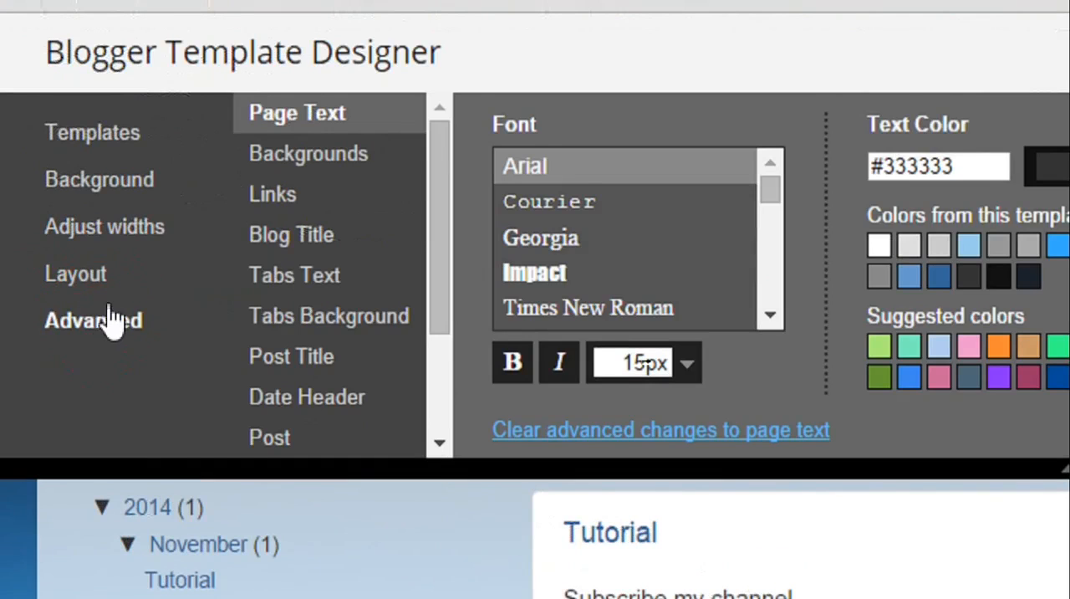
left_click(526, 46)
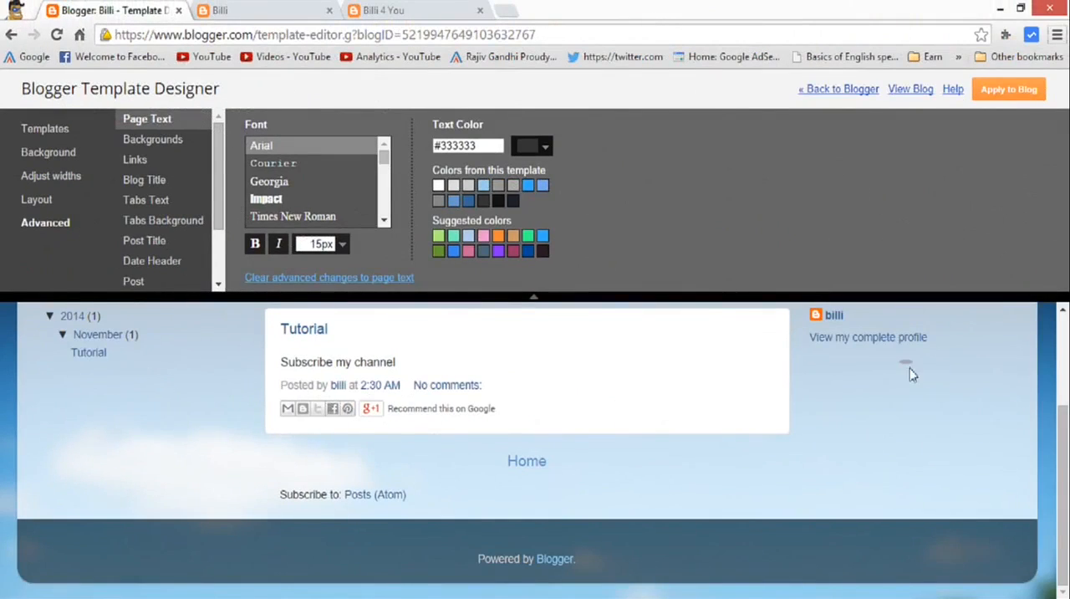
scroll(1060, 367, "up", 3)
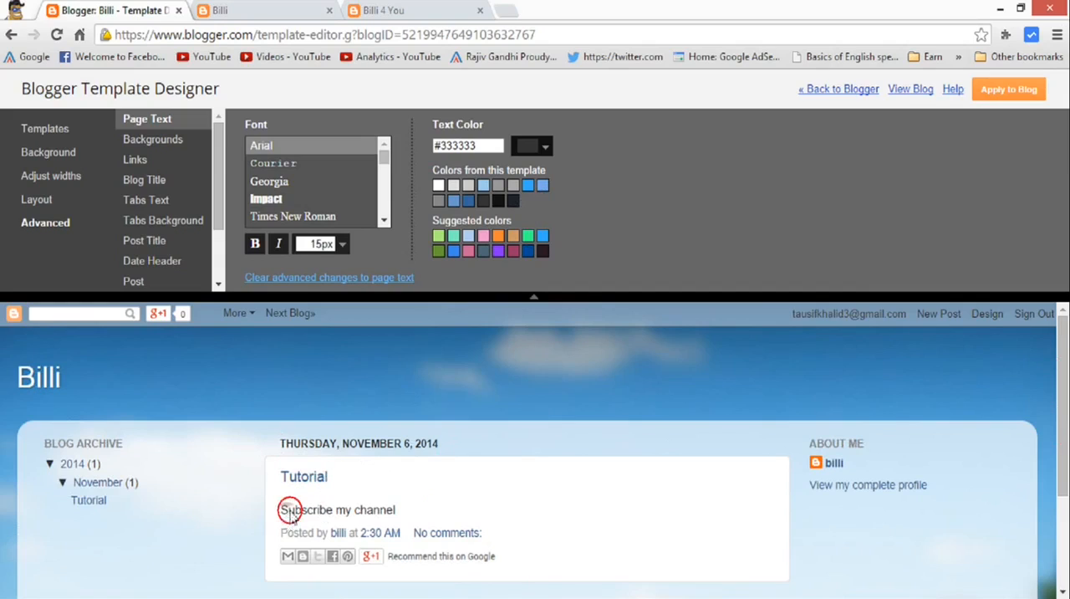
left_click(386, 504)
left_click(153, 158)
left_click(167, 122)
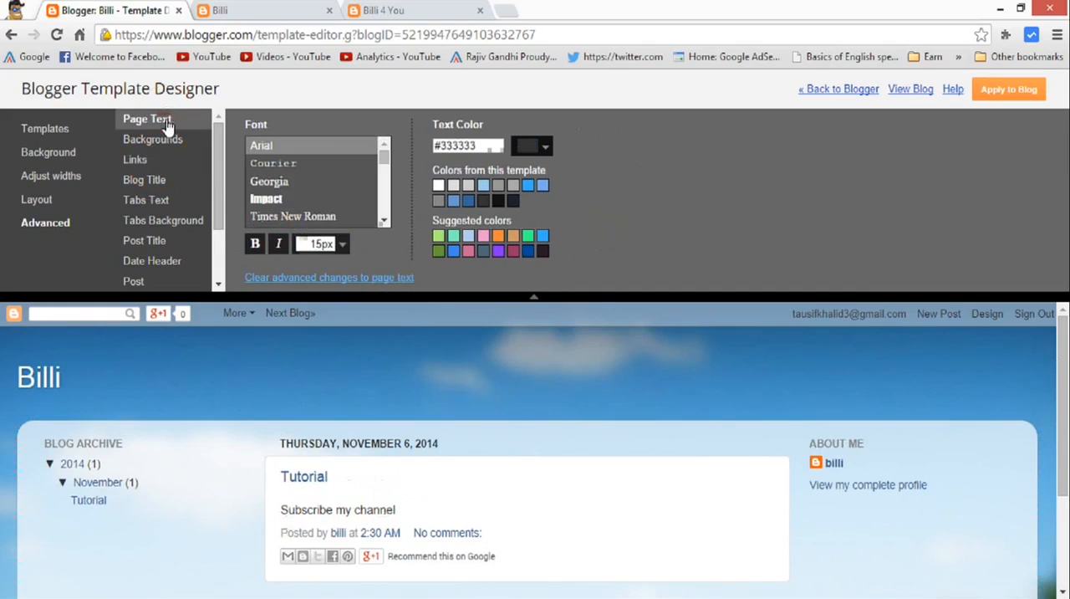
left_click(159, 140)
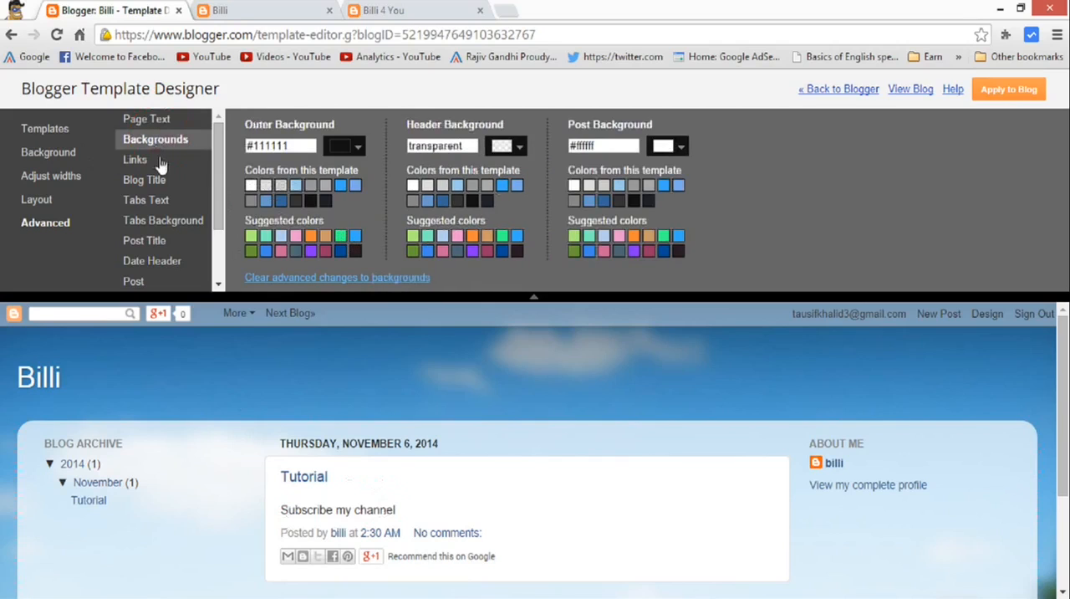
left_click(138, 160)
left_click_drag(1065, 476, 1064, 499)
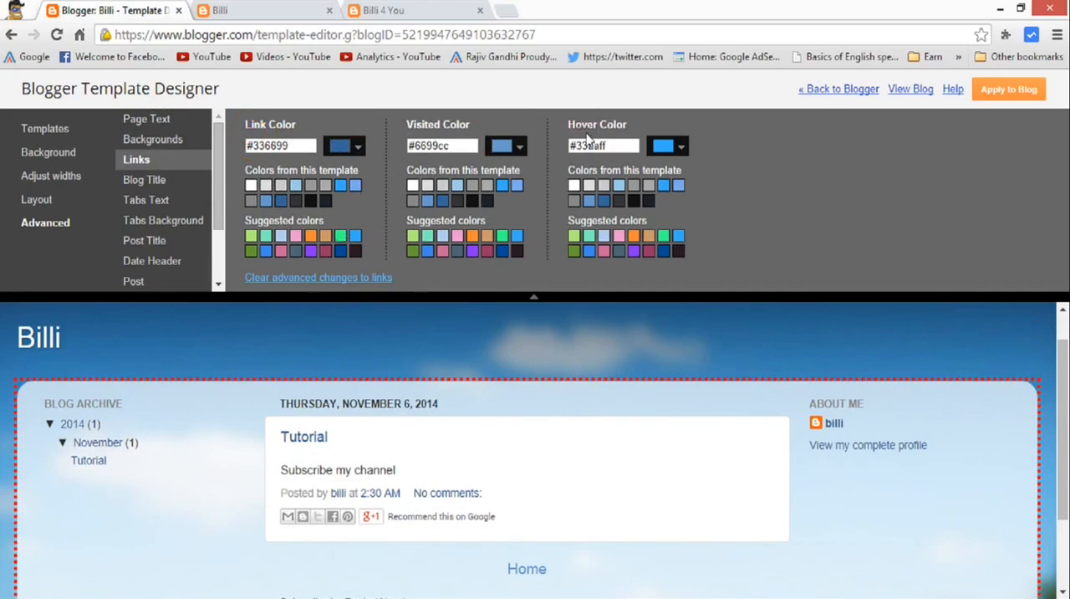
Try the Impact, Georgia and Courier fonts on the blog title and return it to Arial.
left_click(139, 180)
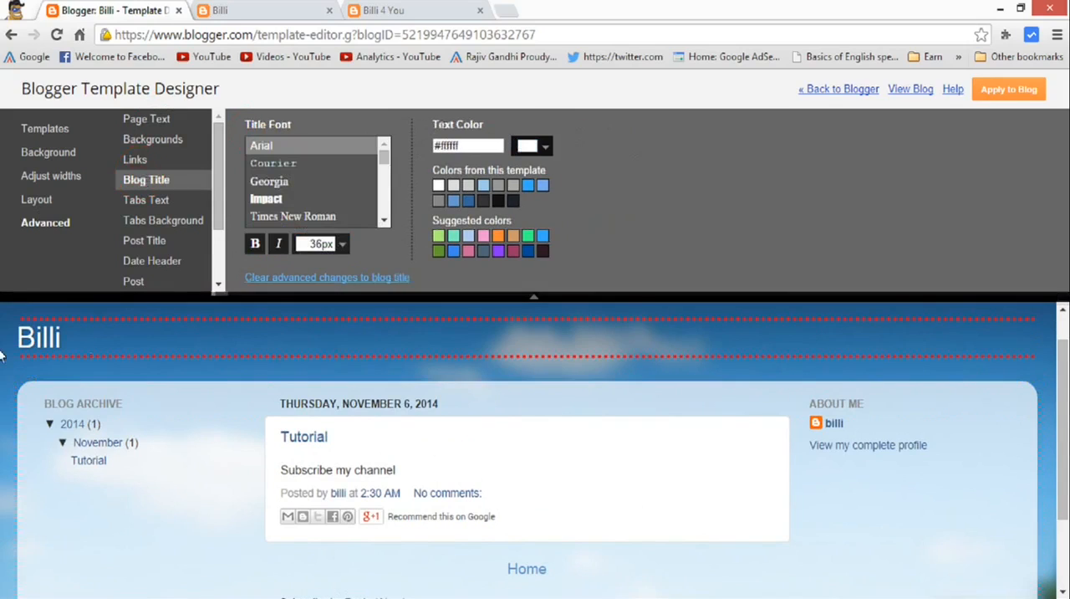
left_click(266, 202)
left_click(273, 182)
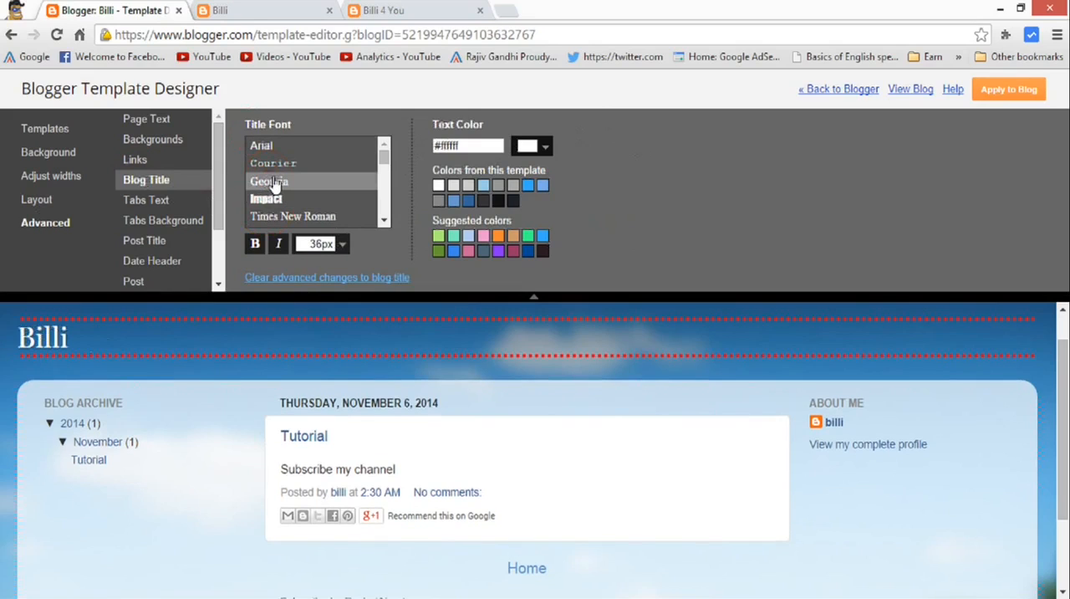
left_click(274, 163)
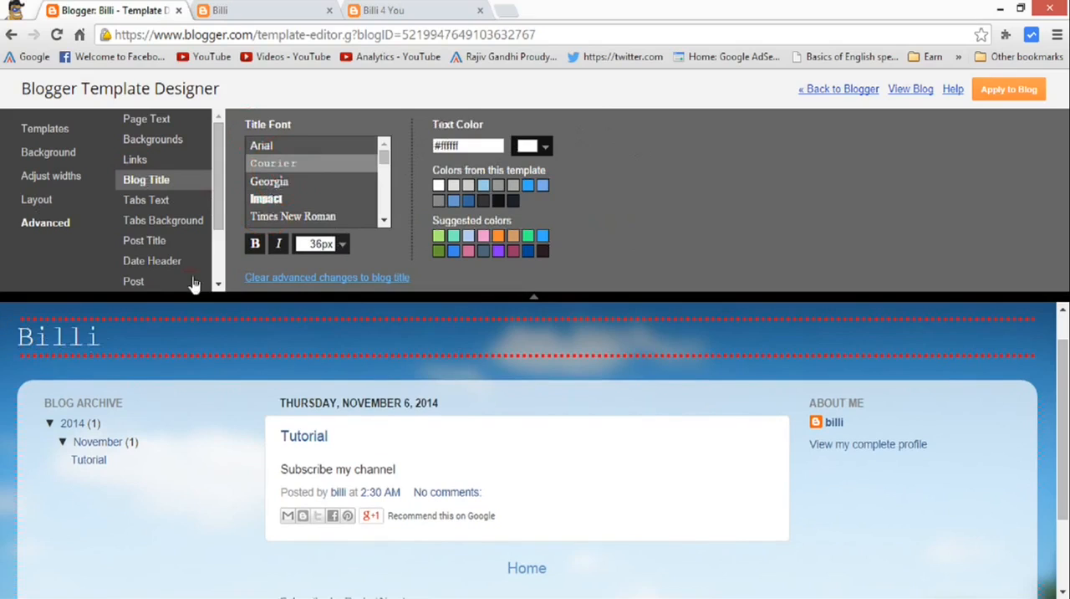
left_click(261, 146)
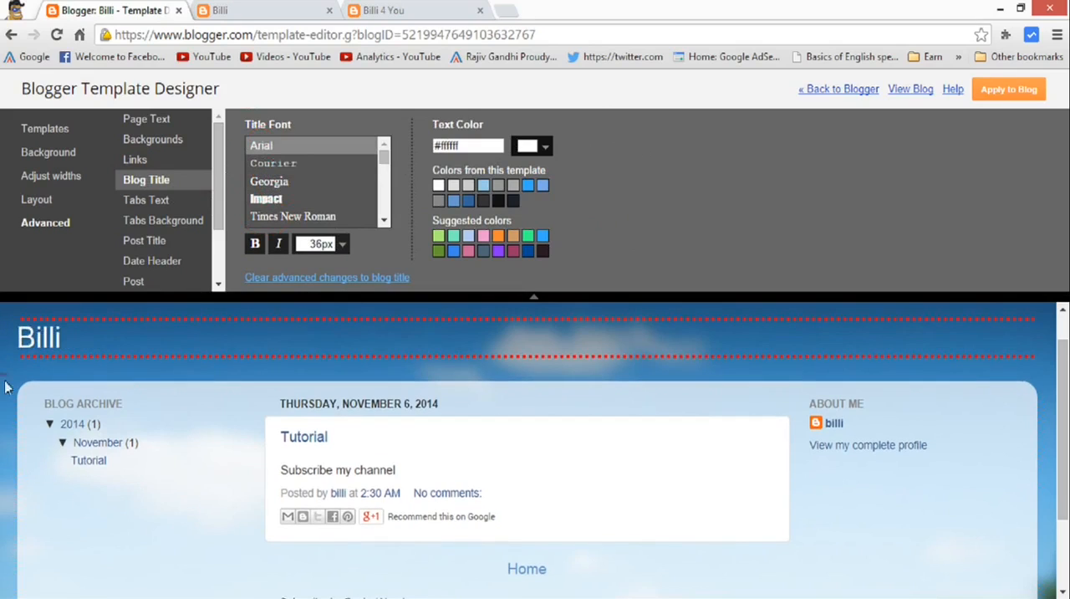
Set the blog title font to Times New Roman, trying Impact first and browsing the other available fonts.
left_click(267, 201)
left_click(324, 215)
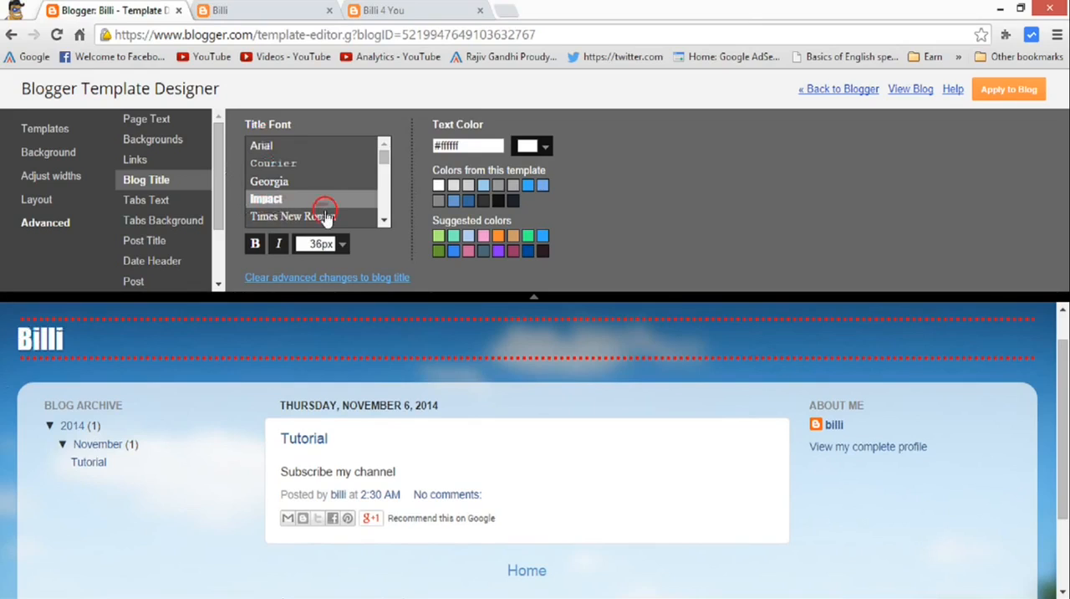
left_click(385, 219)
left_click(386, 219)
left_click(385, 219)
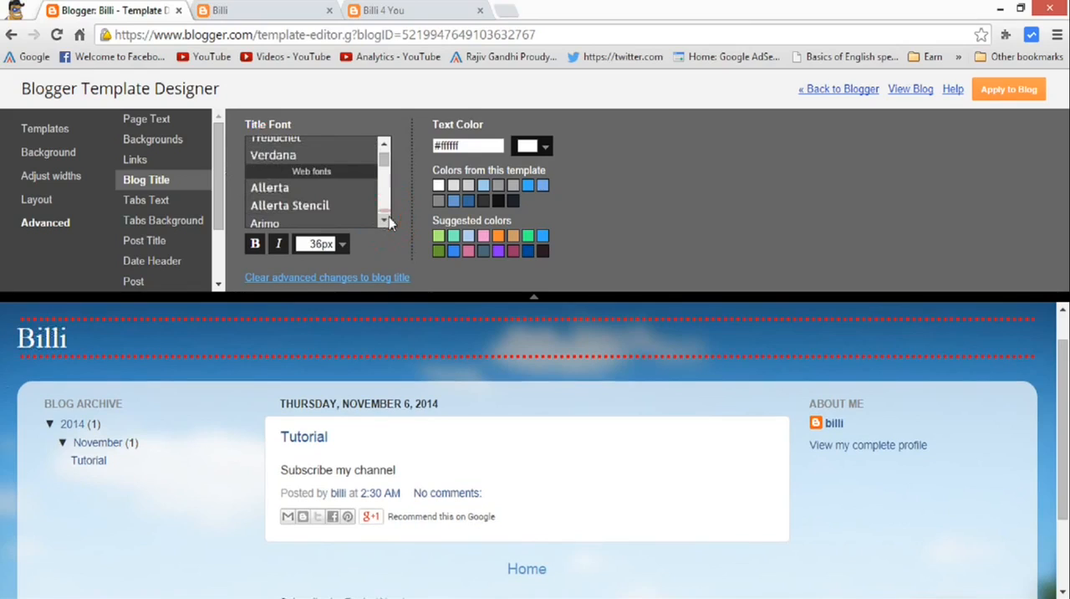
left_click(383, 143)
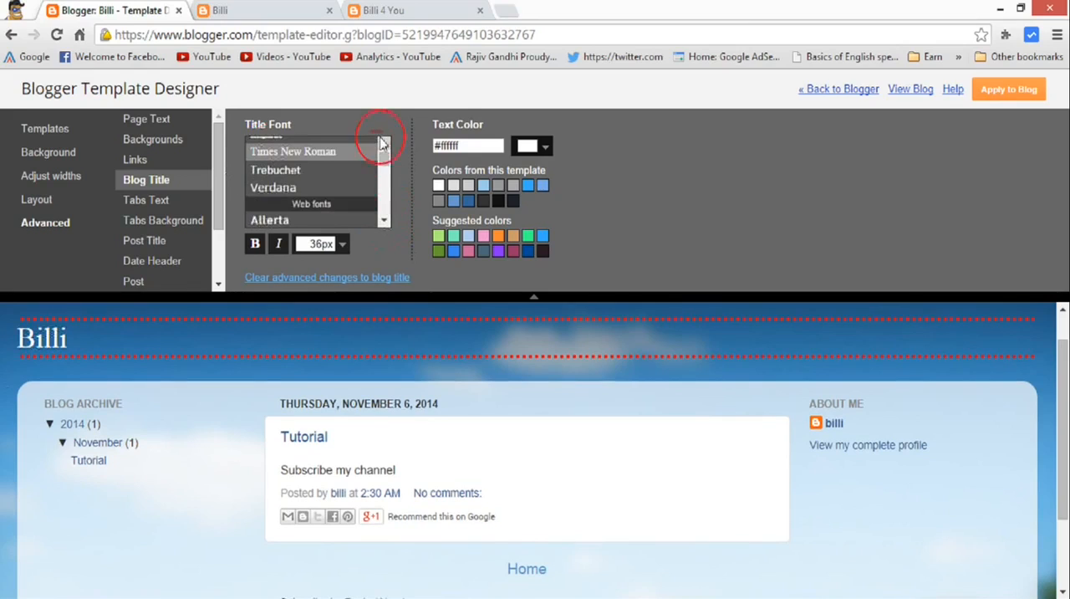
left_click(383, 143)
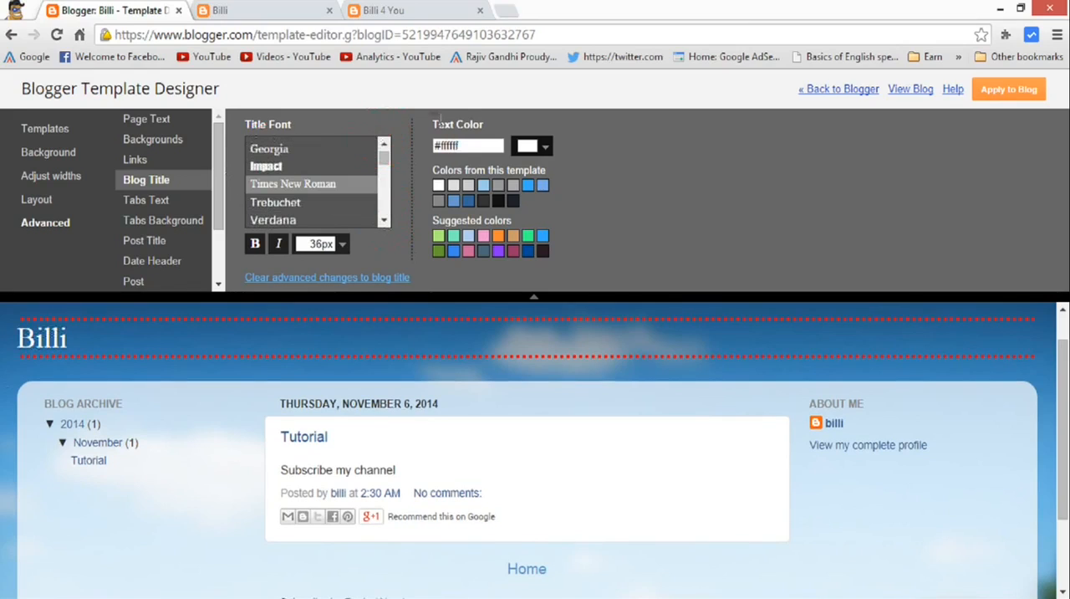
left_click_drag(437, 125, 493, 131)
Apply the template changes to the blog and open the live blog to check its title, sidebars and post.
left_click_drag(219, 176, 280, 407)
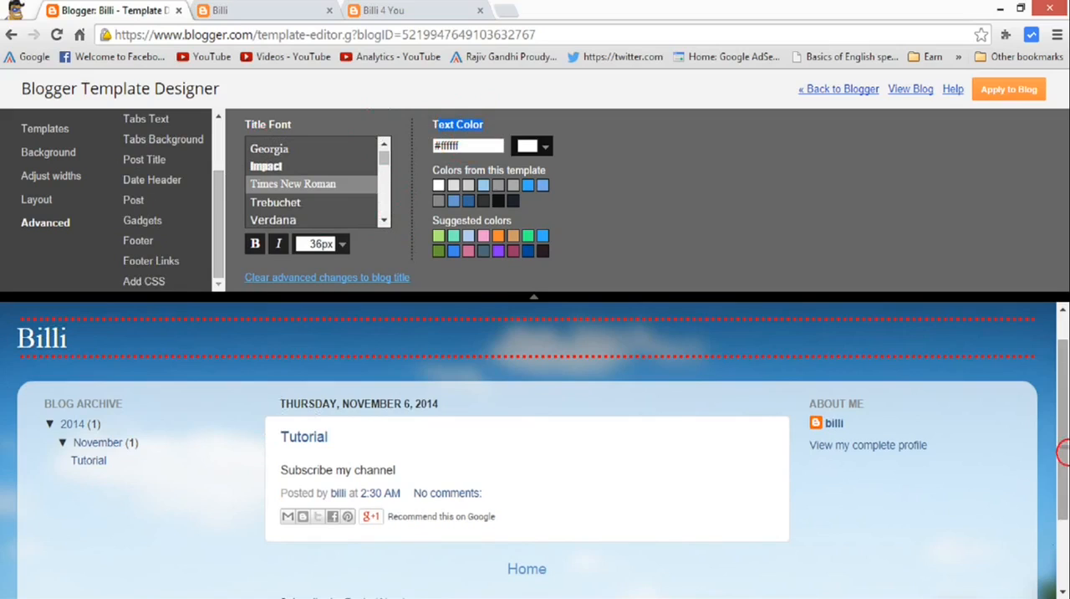
scroll(1062, 446, "up", 1)
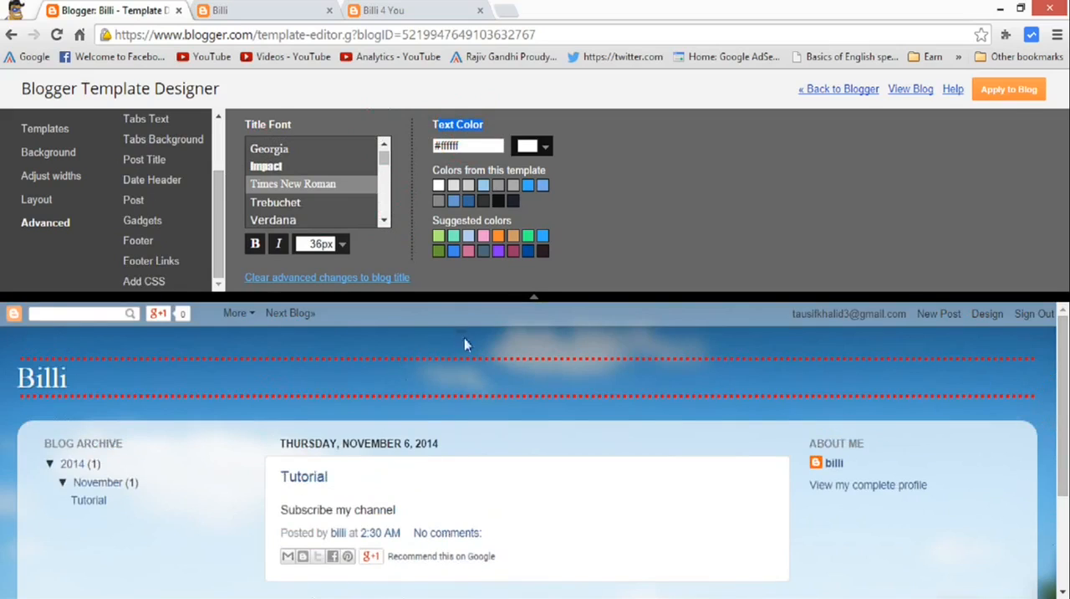
left_click(1018, 99)
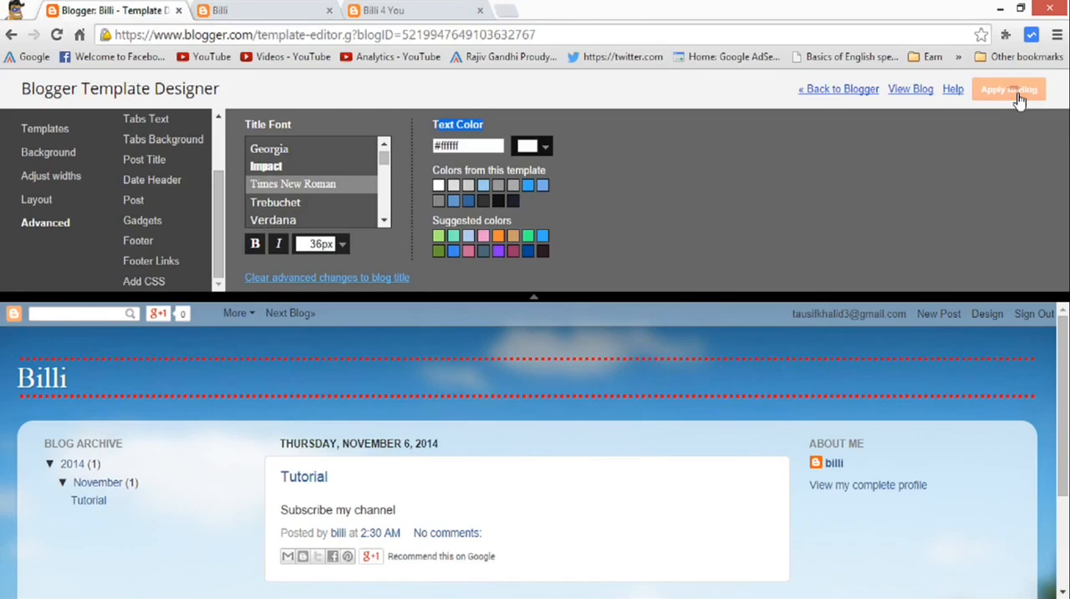
left_click(907, 94)
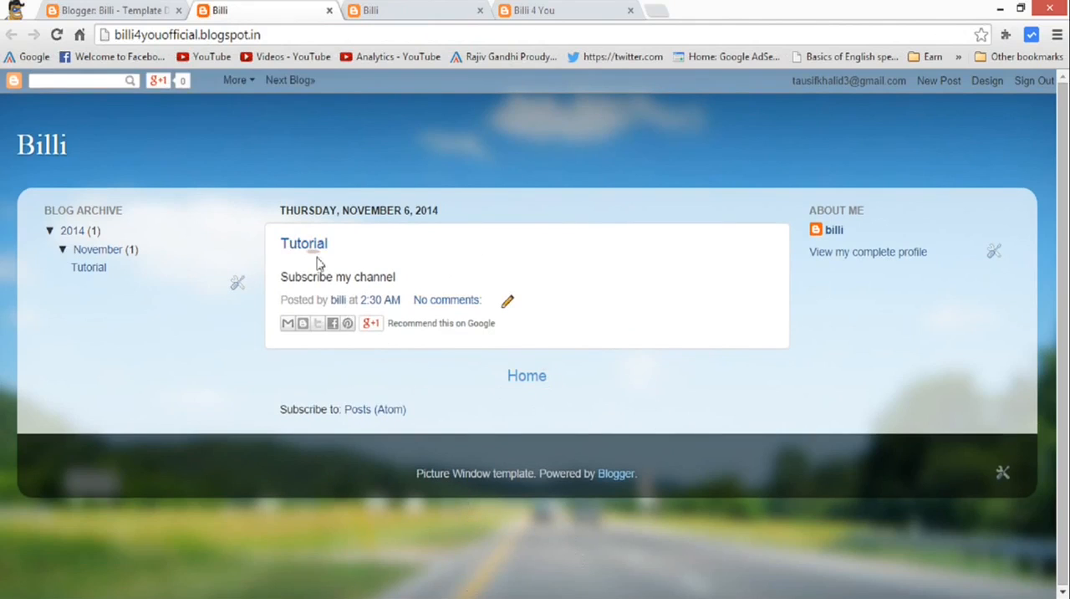
left_click_drag(280, 283, 410, 278)
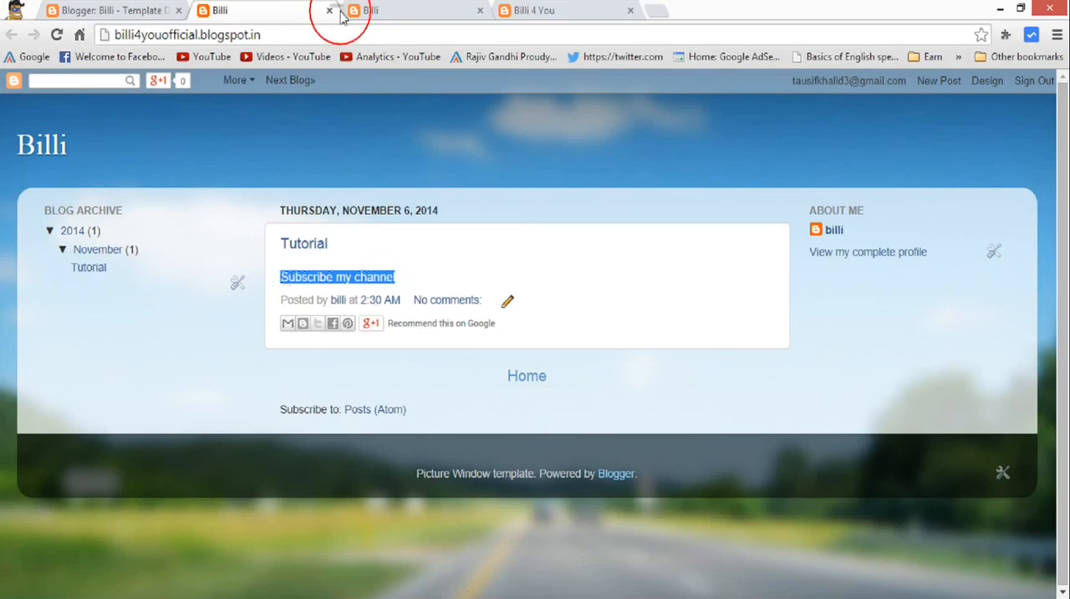
Return to the template designer and leave it for the blog's Template page with the desktop and mobile previews.
left_click(98, 10)
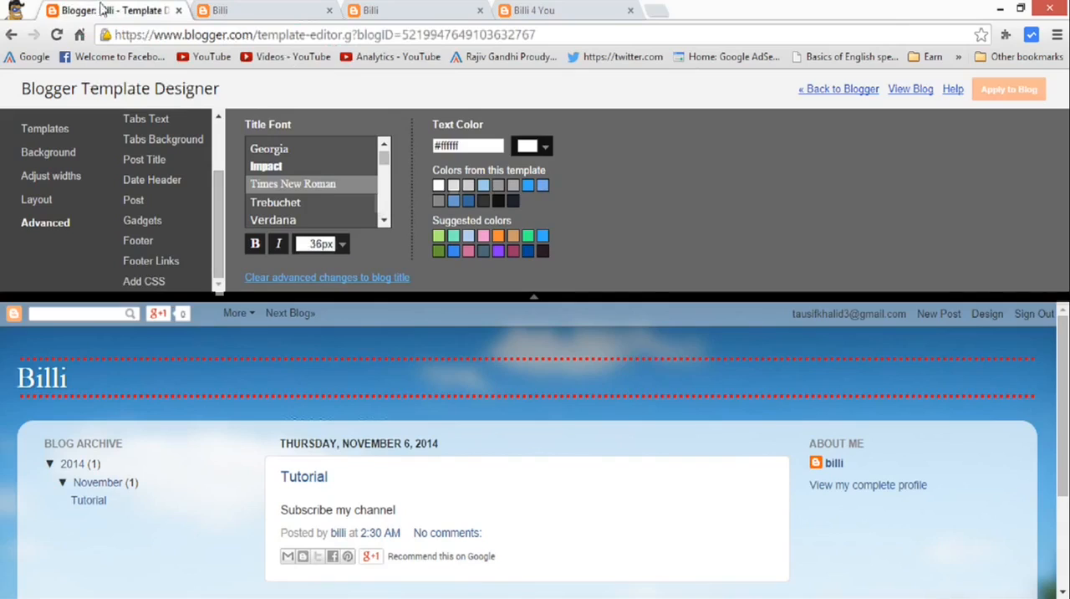
left_click_drag(223, 187, 224, 128)
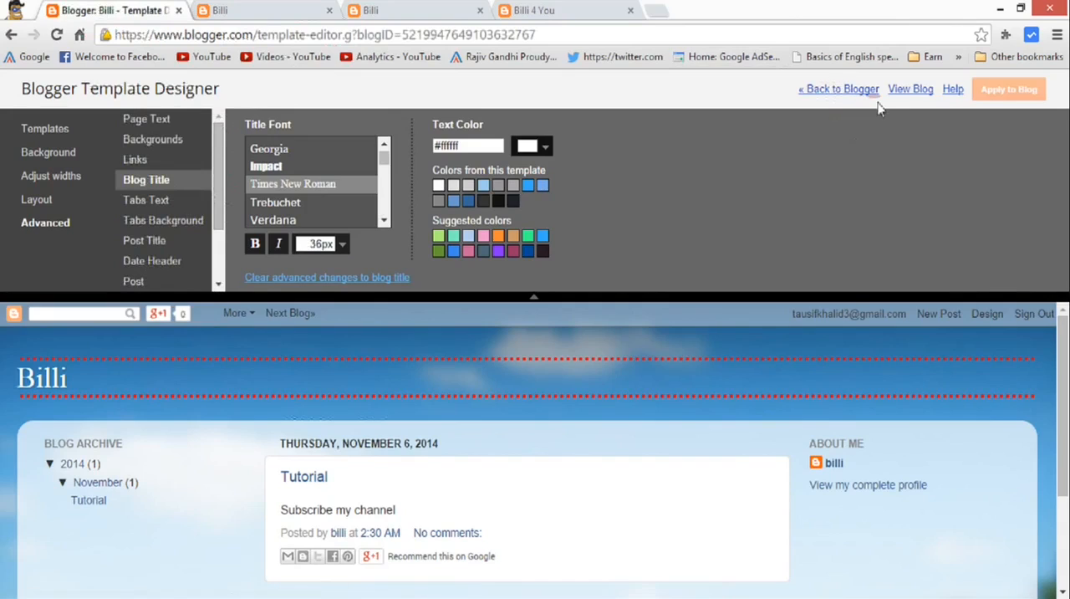
left_click(839, 92)
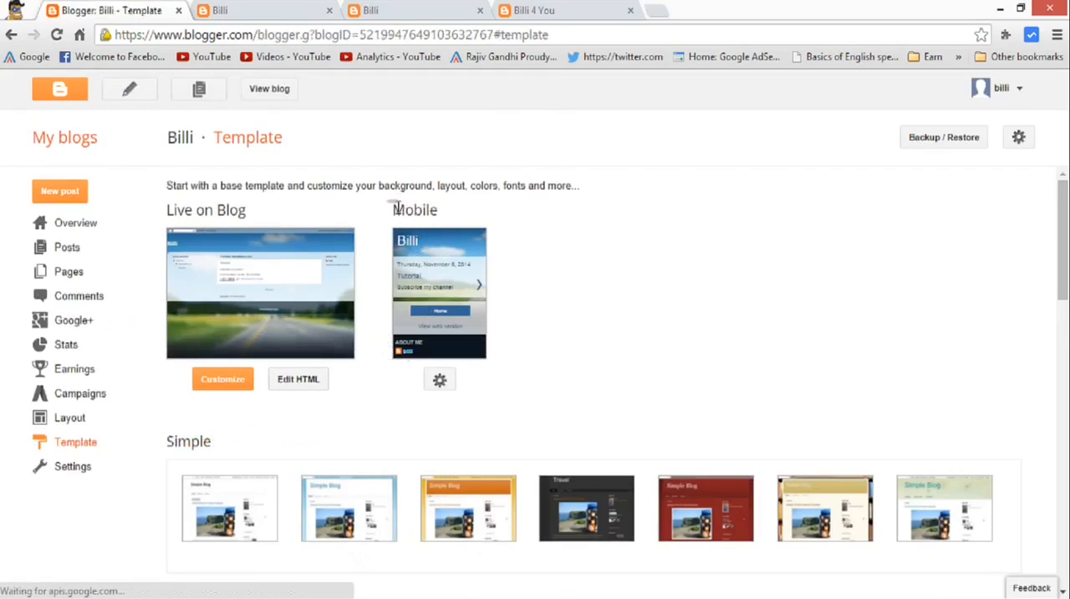
left_click_drag(396, 209, 437, 212)
left_click(437, 213)
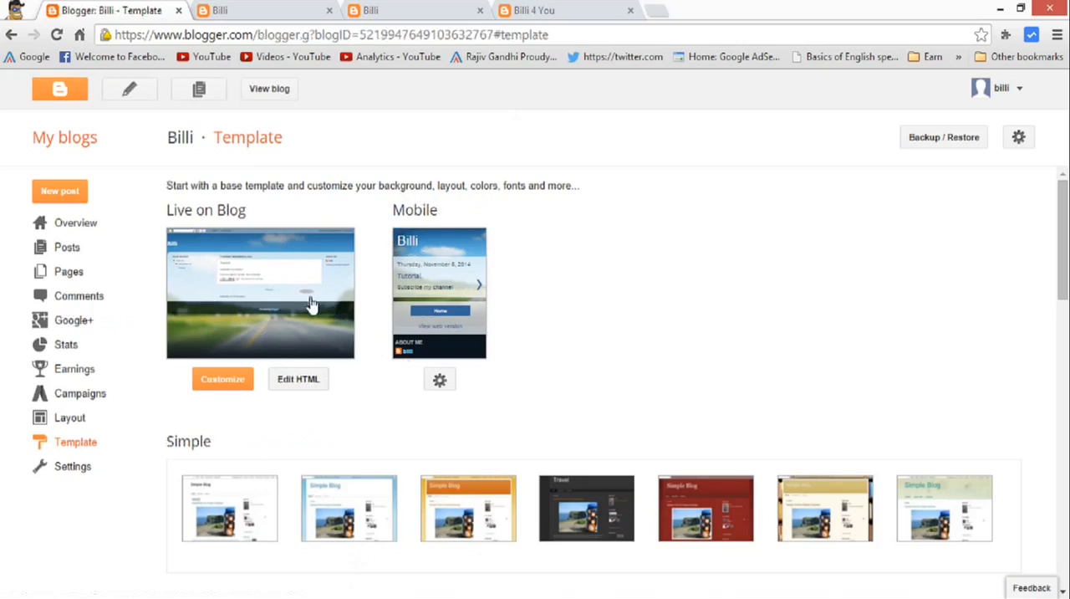
Choose the Awesome Inc. mobile template, trying Ethereal for comparison, and save the mobile template settings.
left_click(439, 380)
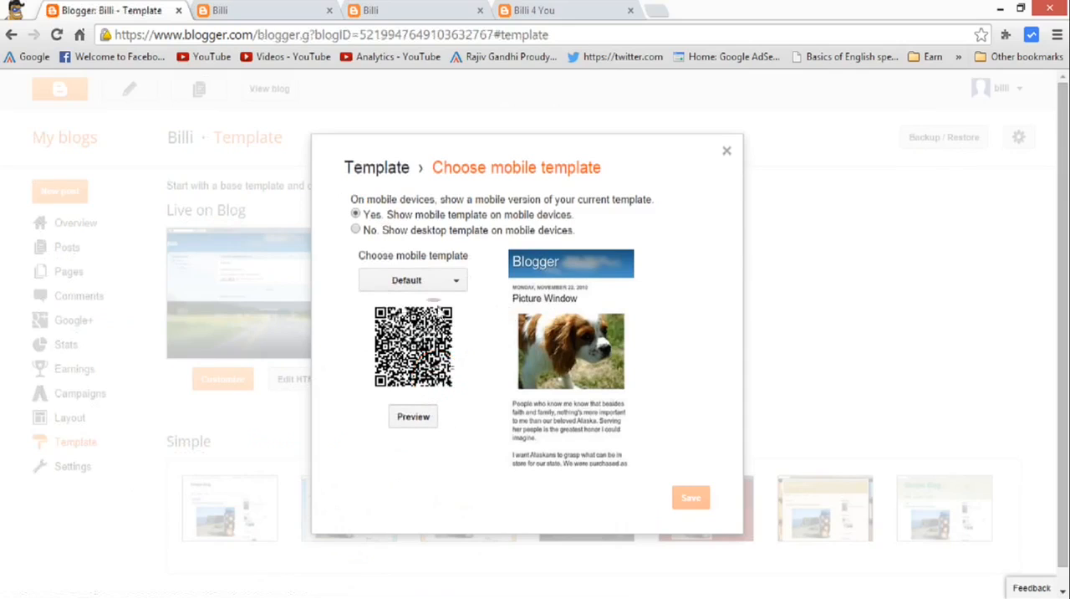
left_click(458, 282)
left_click(459, 284)
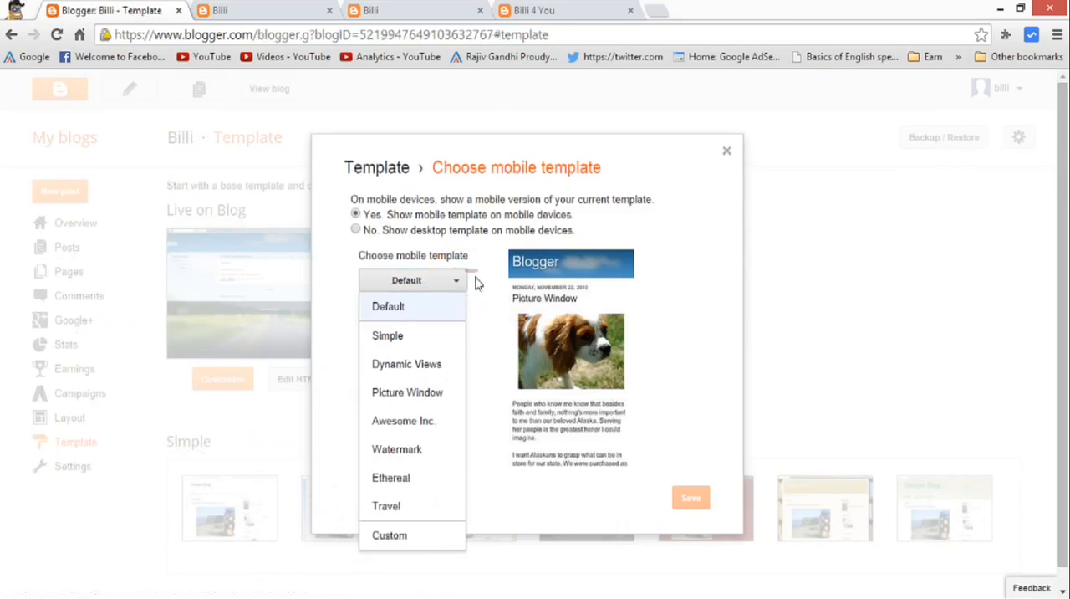
left_click(456, 281)
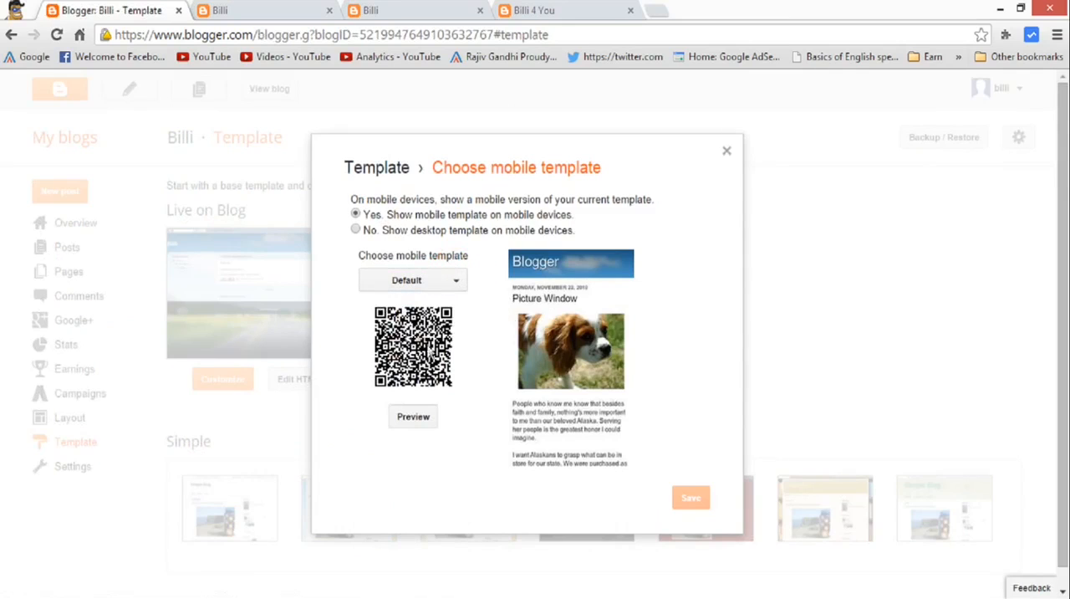
left_click(430, 279)
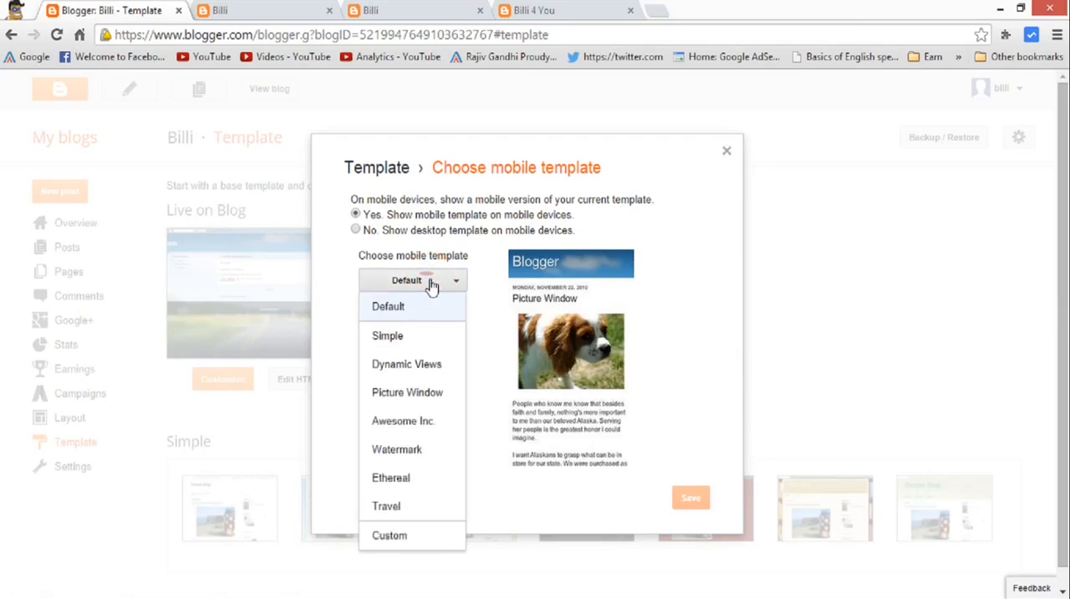
left_click(418, 480)
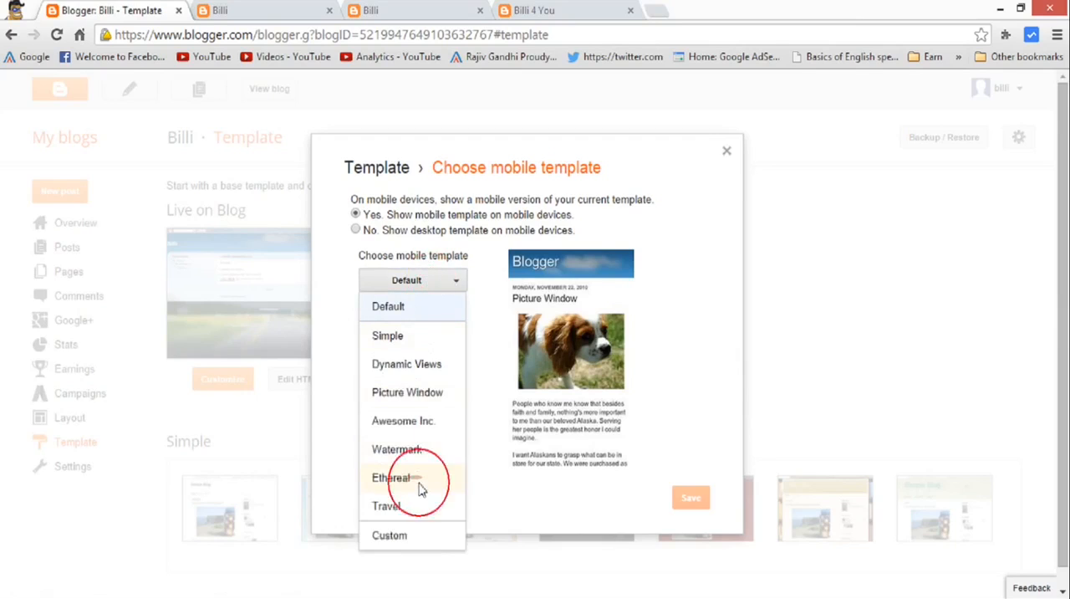
left_click(422, 278)
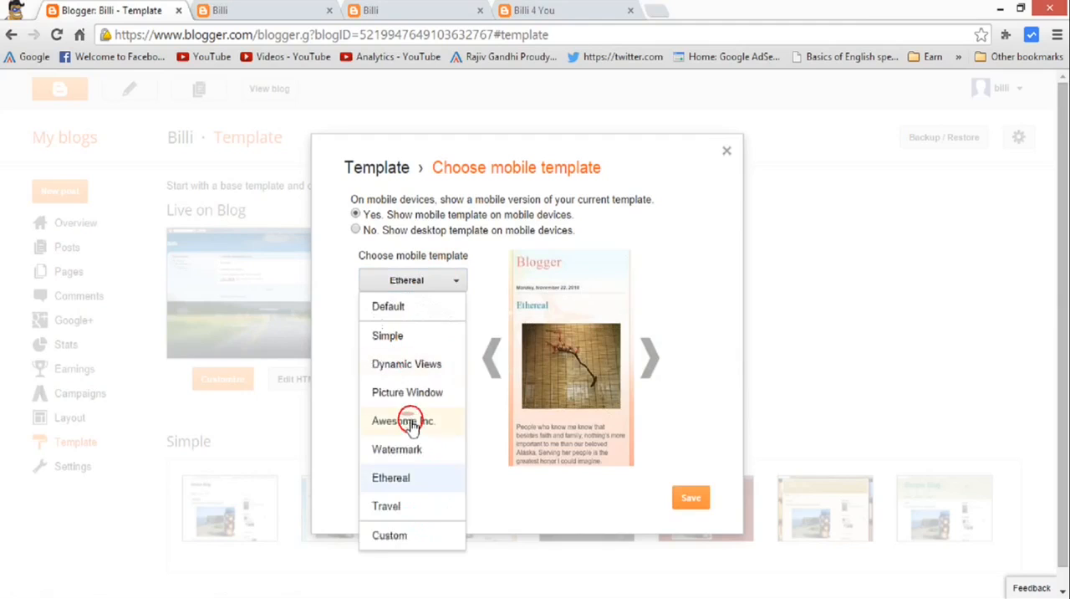
left_click(409, 419)
left_click(705, 502)
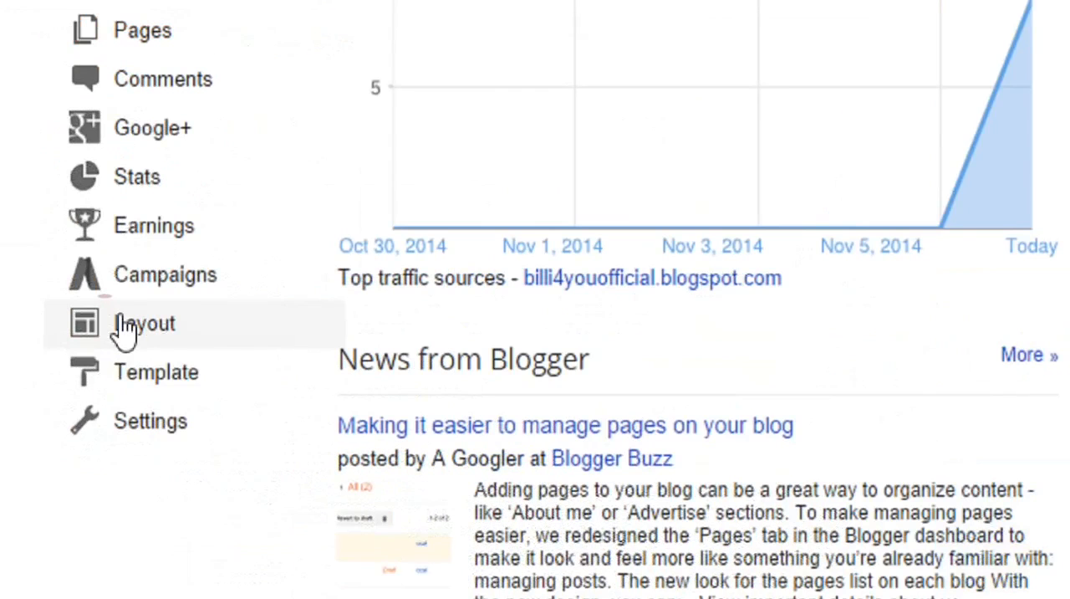
Open the blog's Layout page to see its gadget arrangement and view the live blog.
left_click(182, 326)
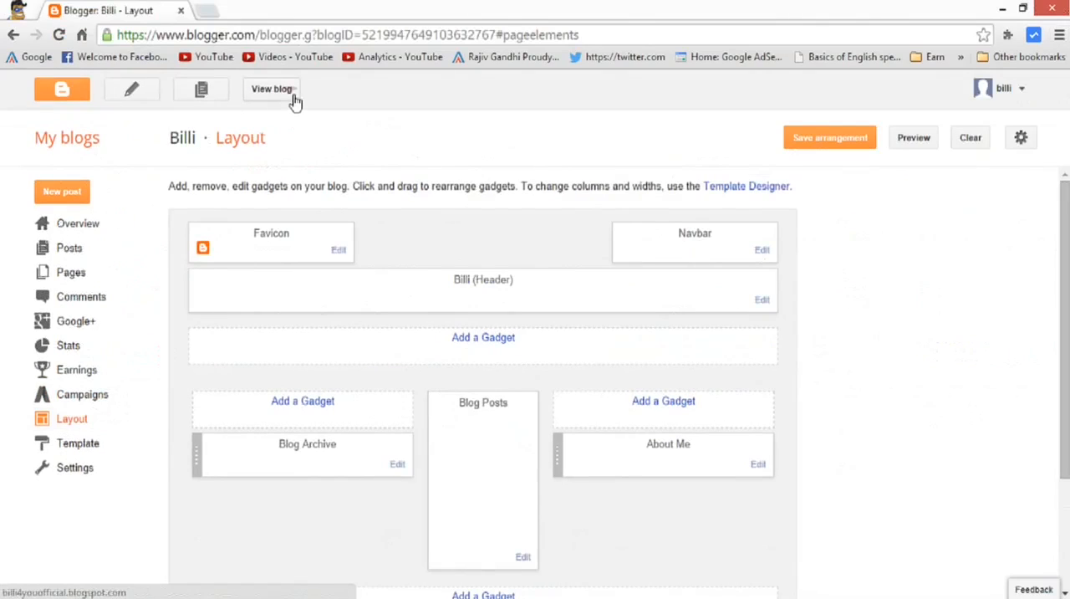
left_click(278, 91)
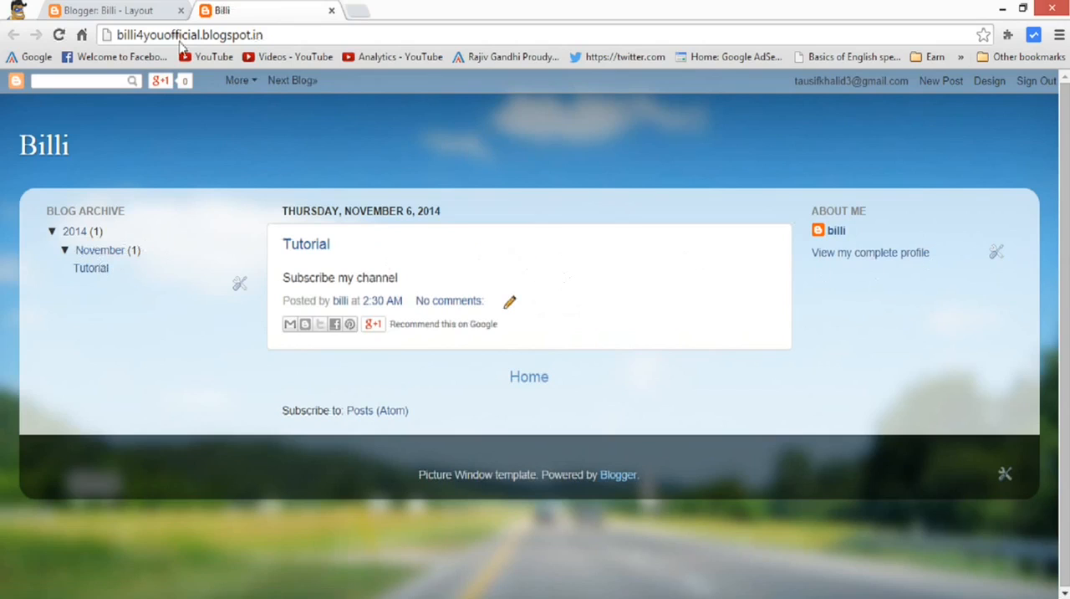
Return to the blog's Layout page and look over the gadget arrangement from the header down to the attribution.
left_click(137, 9)
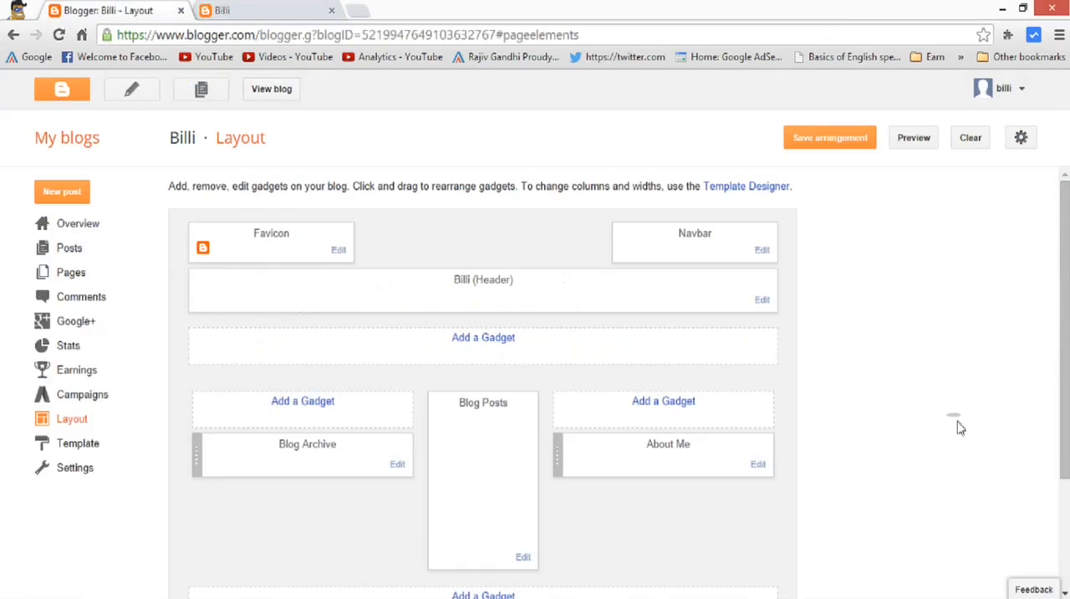
scroll(447, 358, "down", 2)
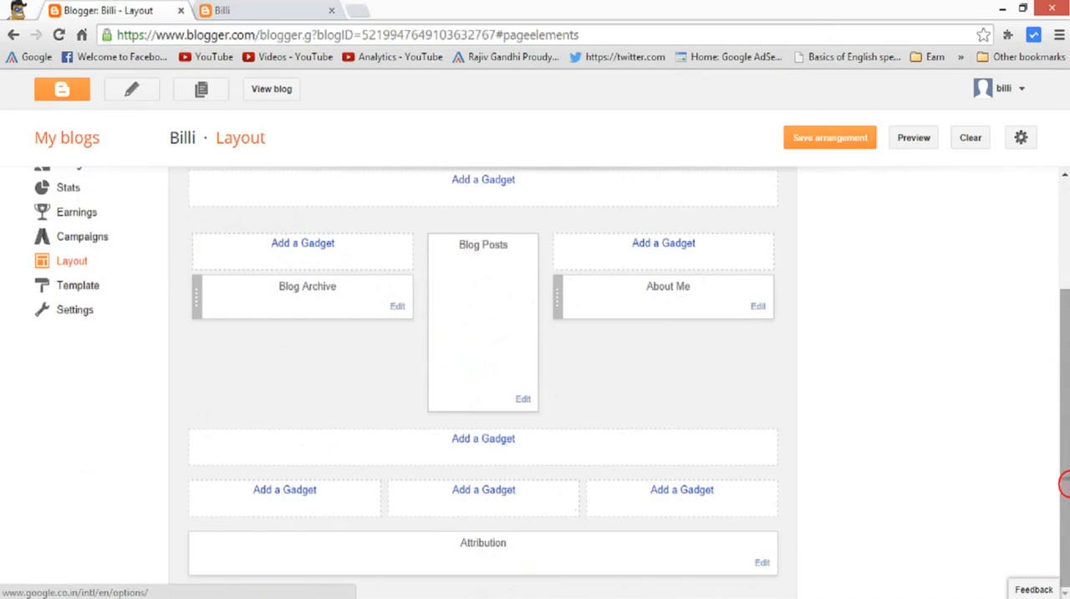
scroll(1065, 483, "up", 2)
left_click_drag(513, 280, 473, 278)
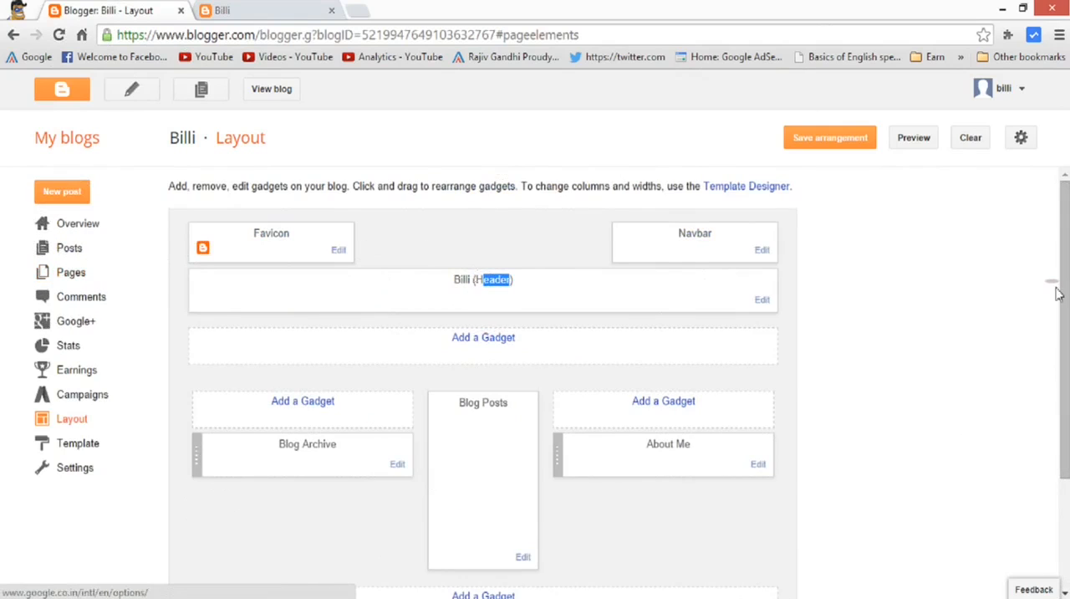
scroll(1064, 276, "down", 2)
scroll(1064, 276, "up", 2)
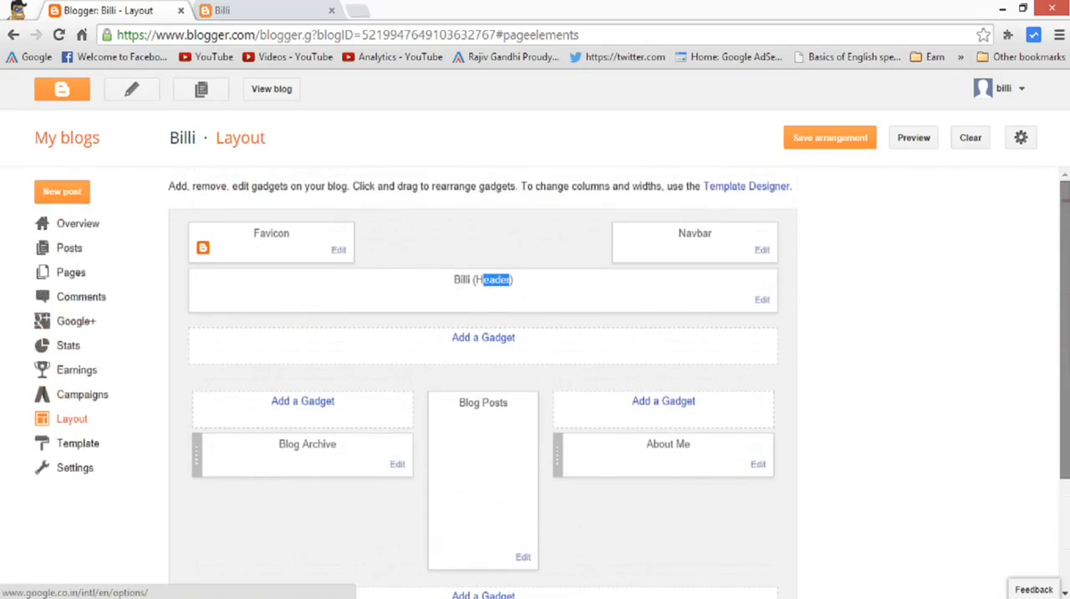
Add a Popular Posts gadget above About Me, keeping its title, all-time range, image thumbnail, snippet and 10-post limit.
left_click(649, 404)
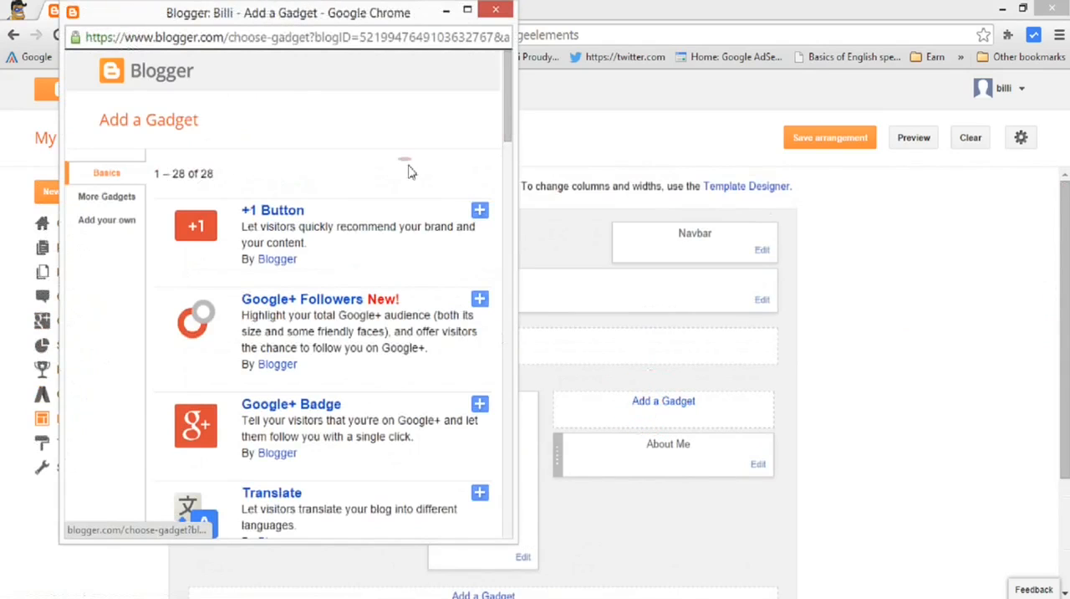
left_click_drag(504, 95, 527, 108)
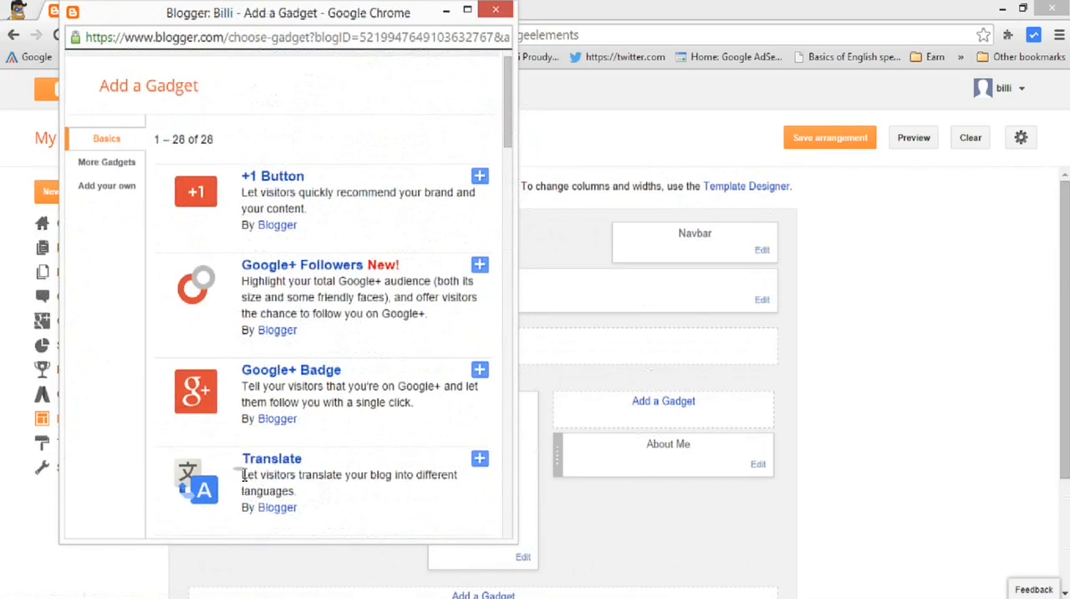
left_click_drag(498, 107, 530, 164)
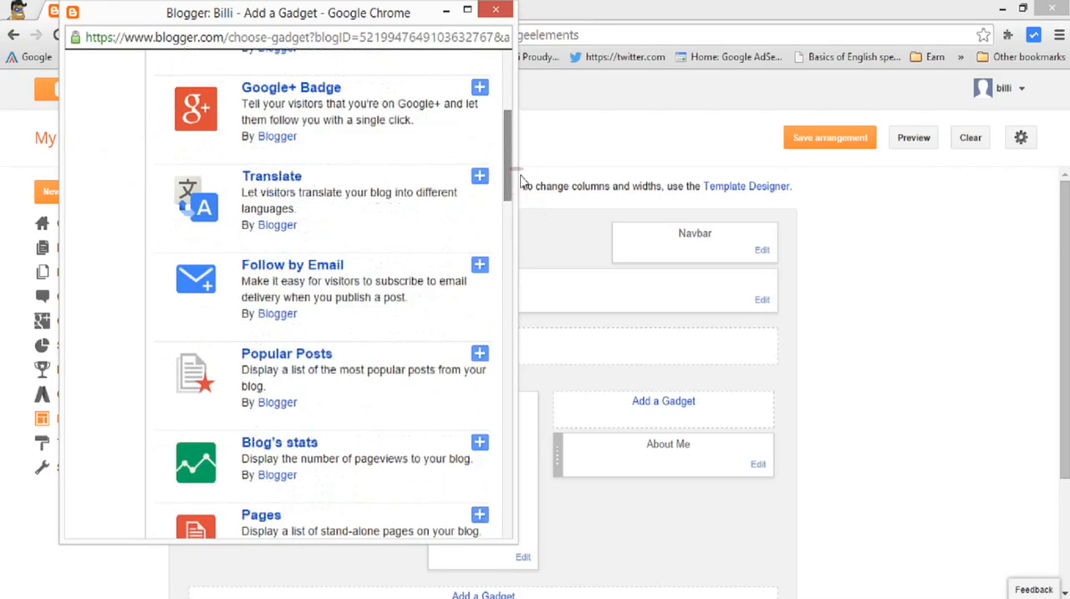
left_click_drag(511, 157, 505, 172)
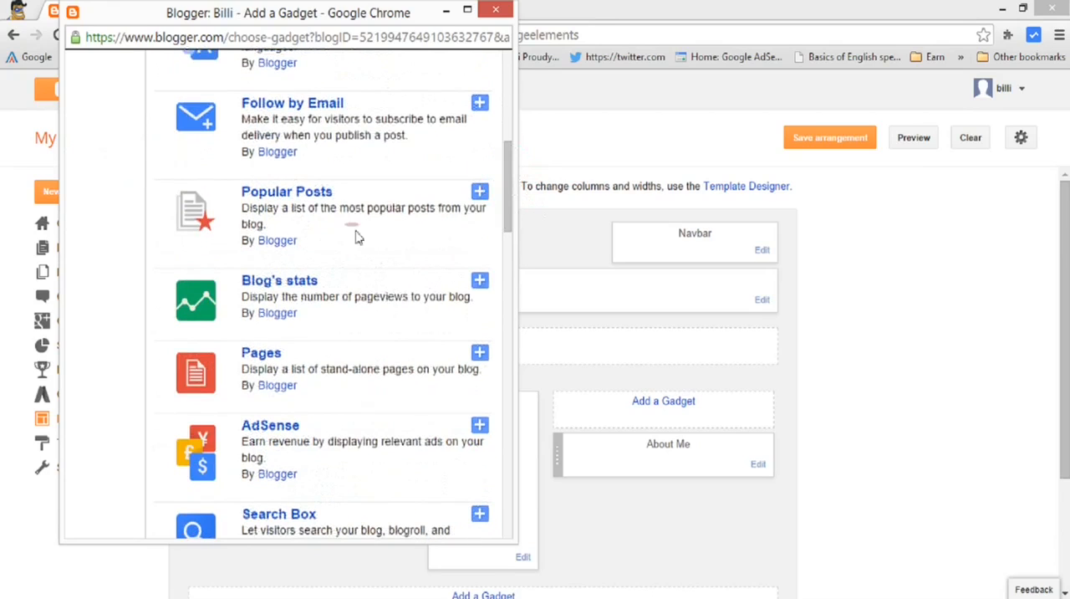
left_click(481, 192)
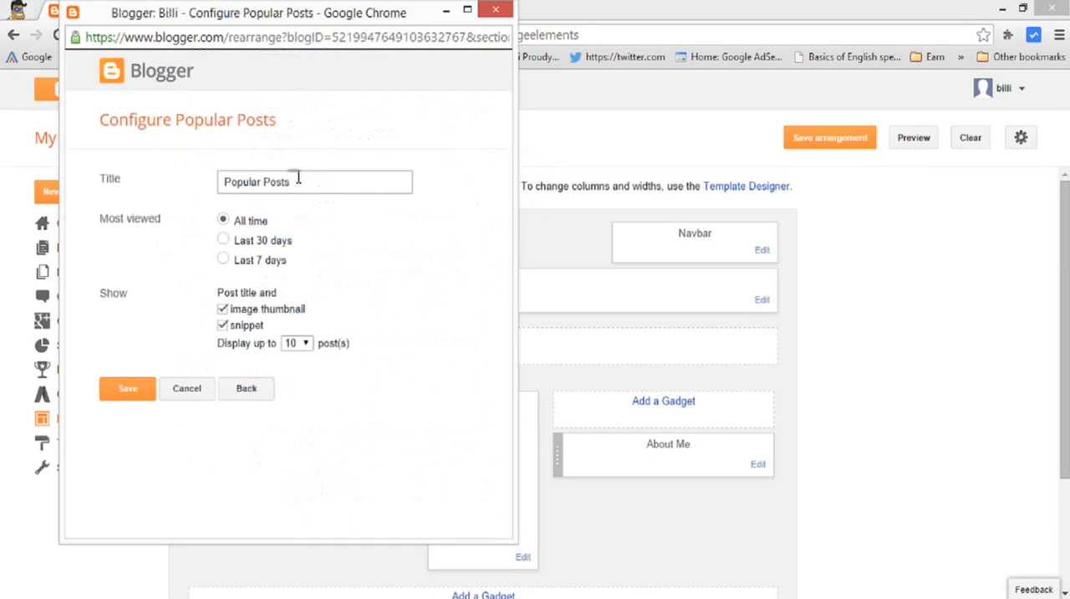
left_click_drag(314, 185, 151, 183)
left_click(208, 186)
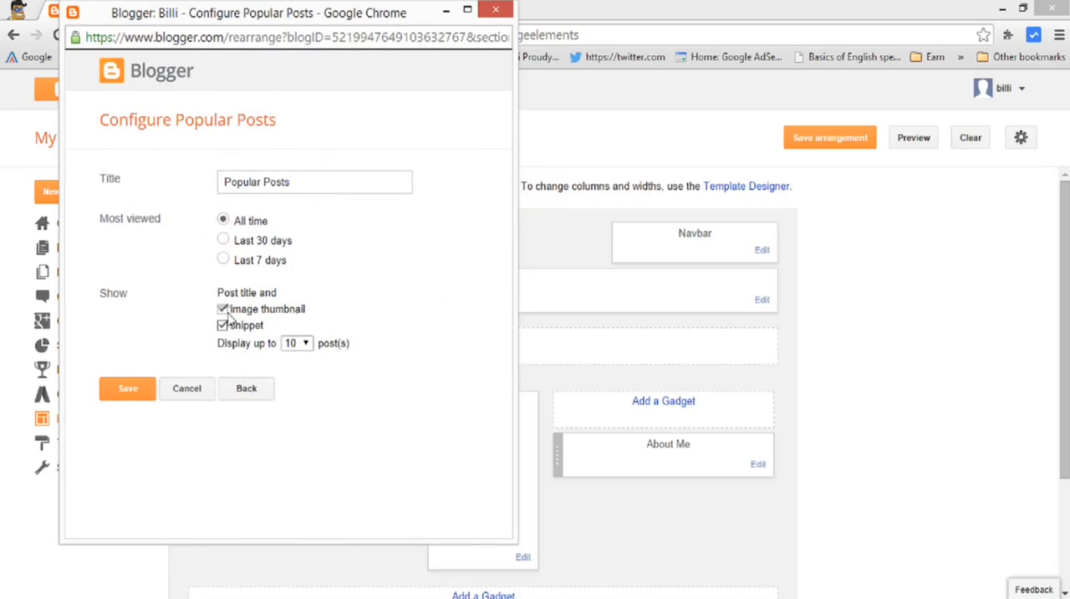
left_click(117, 394)
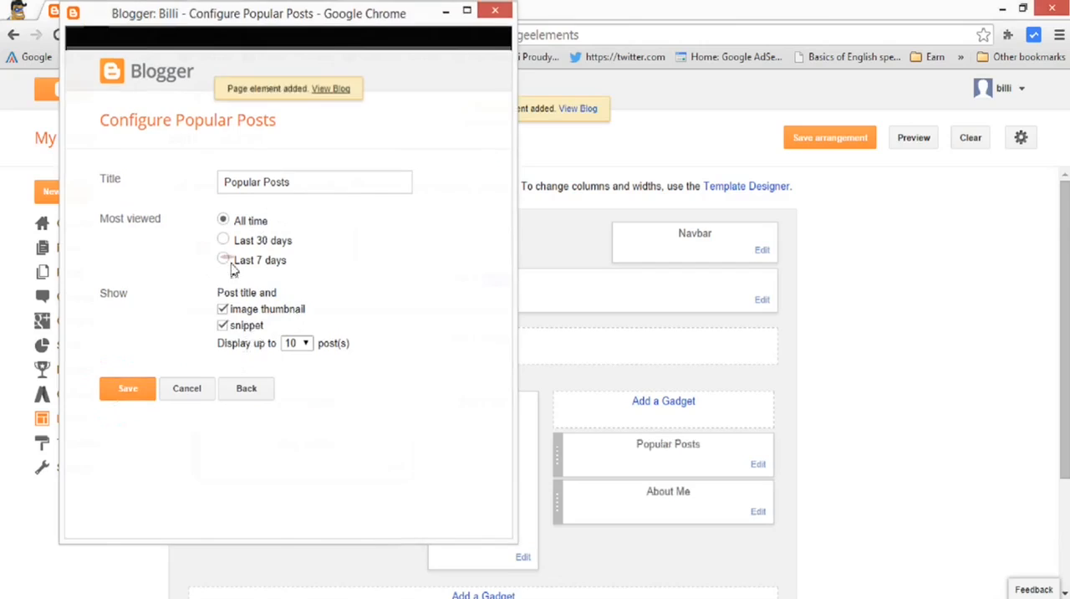
Add a Video Bar gadget above Blog Archive, keeping the title Video Bar, no channel and the default keywords.
scroll(1058, 346, "down", 1)
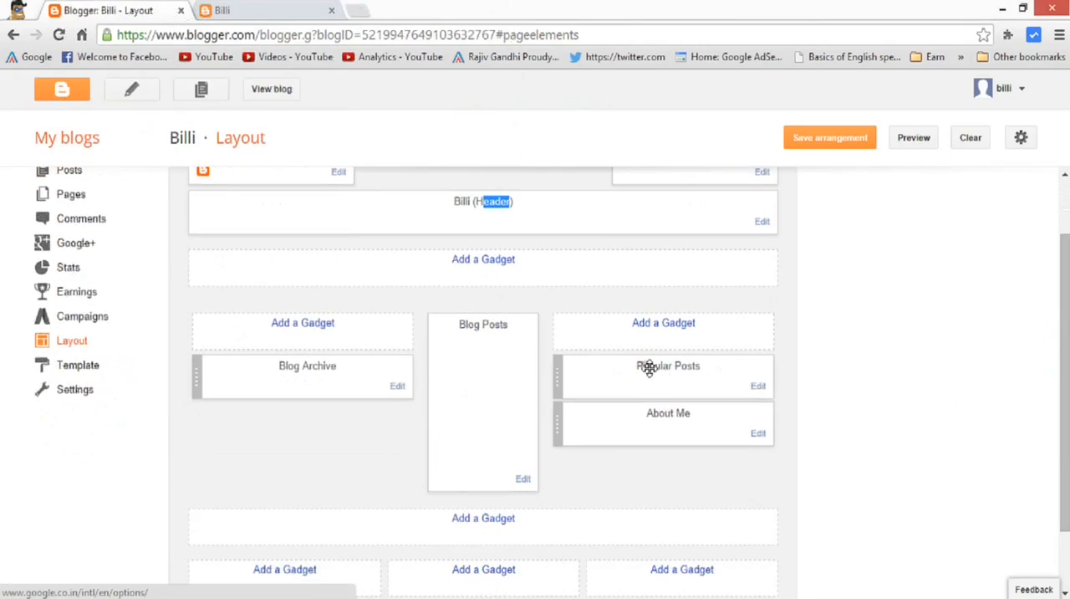
left_click(321, 326)
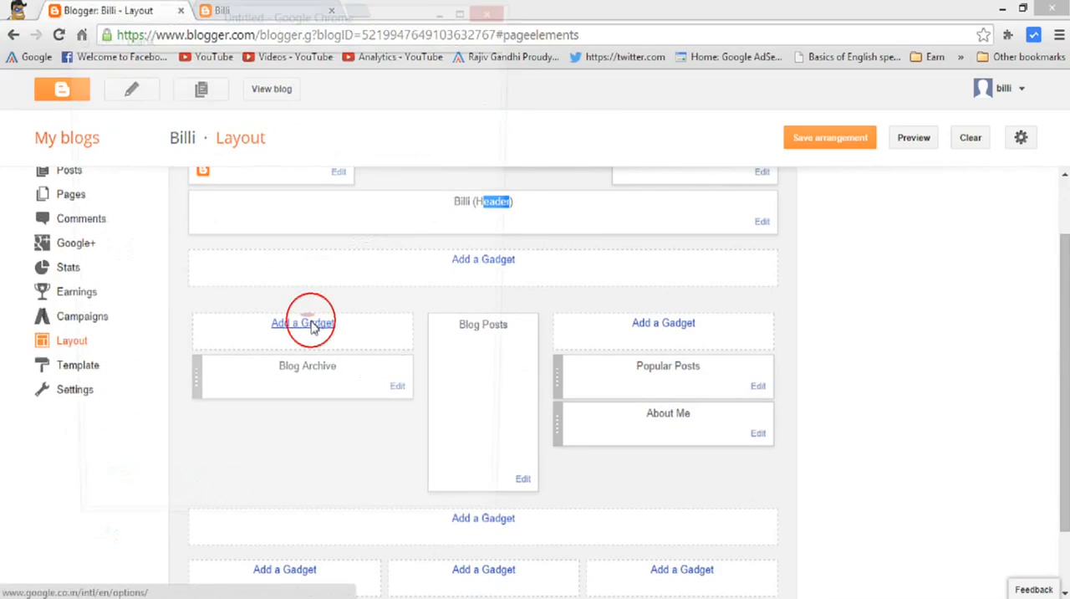
left_click_drag(509, 131, 530, 313)
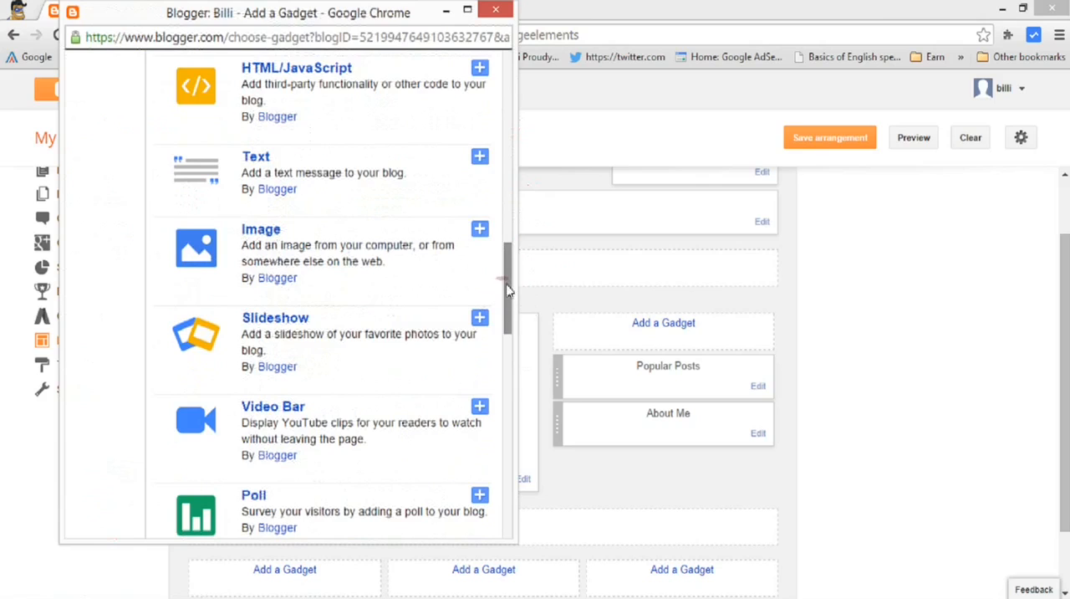
scroll(493, 293, "down", 3)
left_click(477, 285)
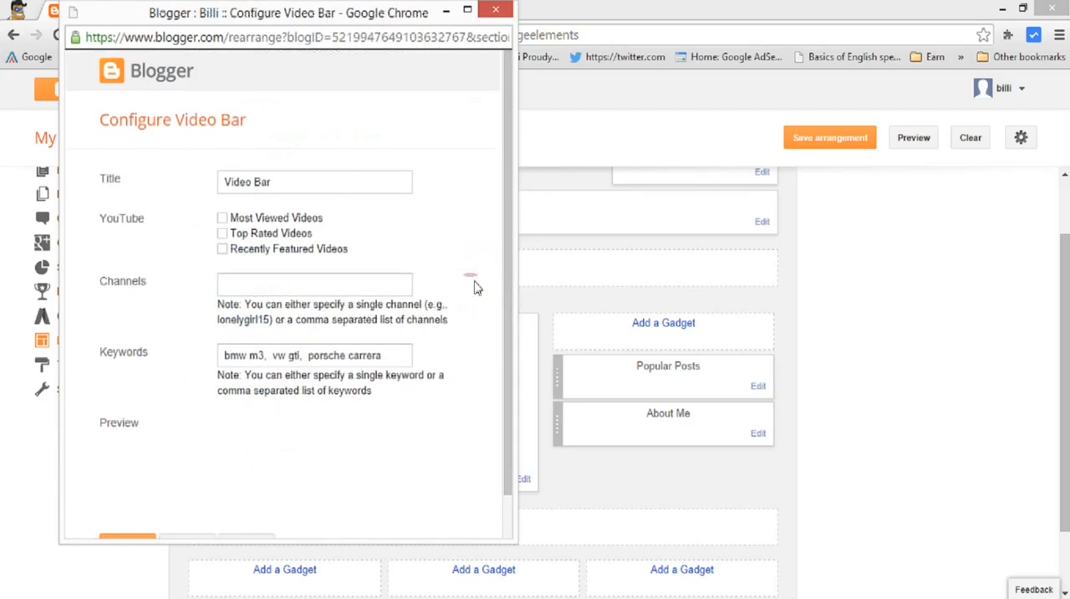
left_click(274, 288)
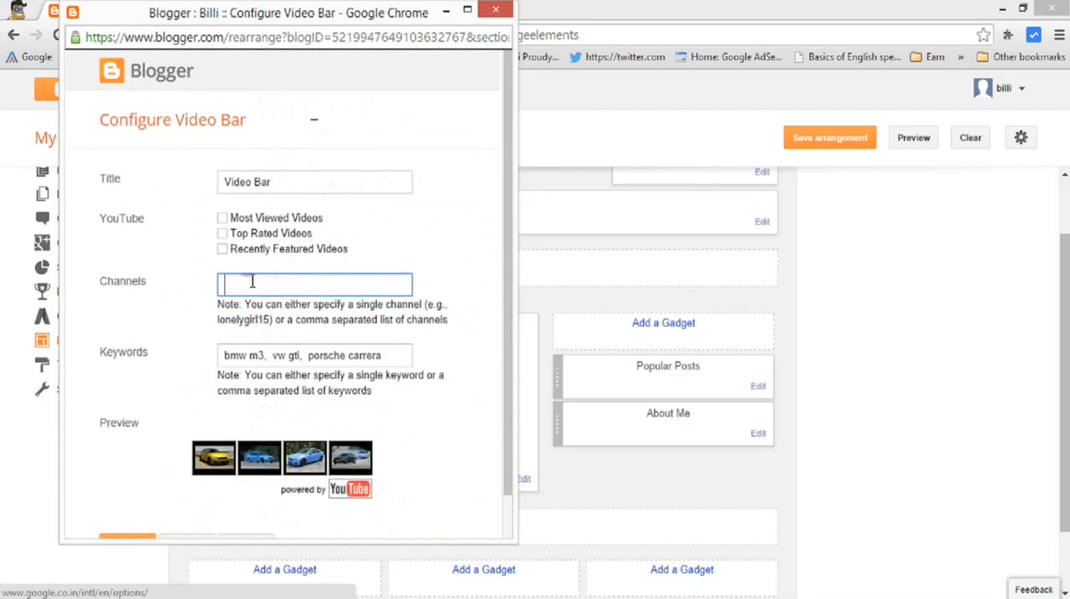
left_click(279, 282)
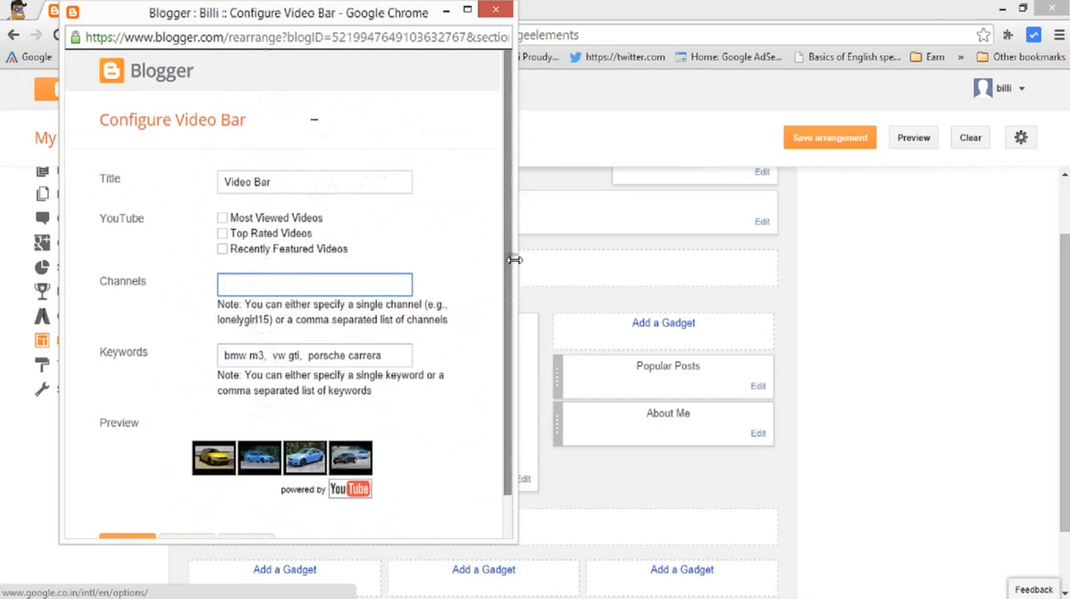
left_click_drag(504, 260, 507, 335)
left_click(136, 497)
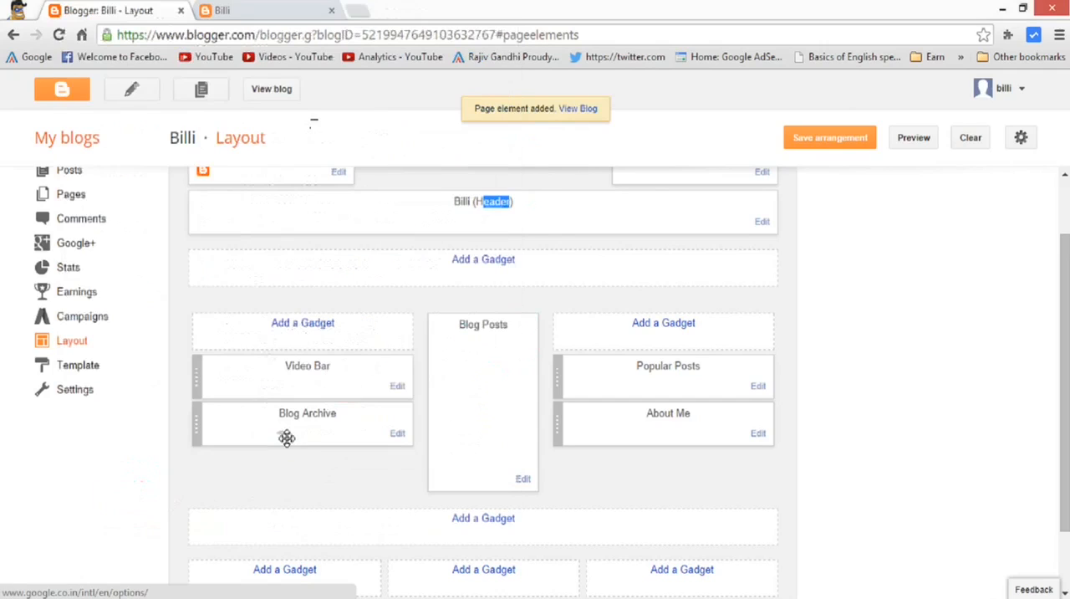
Choose a Pages gadget for the empty area directly below the blog header.
scroll(417, 308, "down", 1)
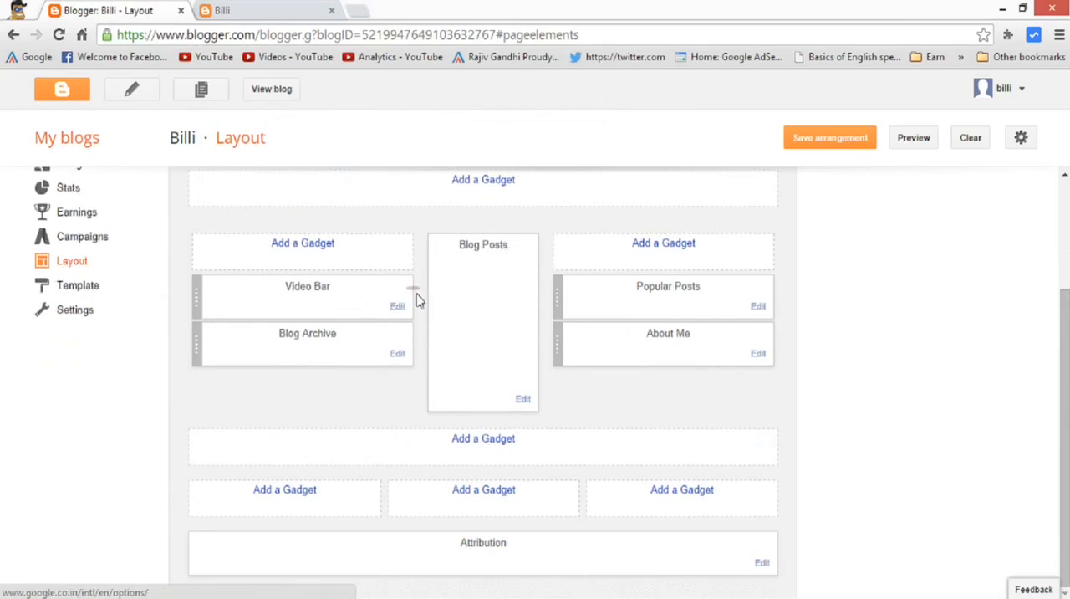
scroll(594, 348, "up", 2)
left_click(471, 289)
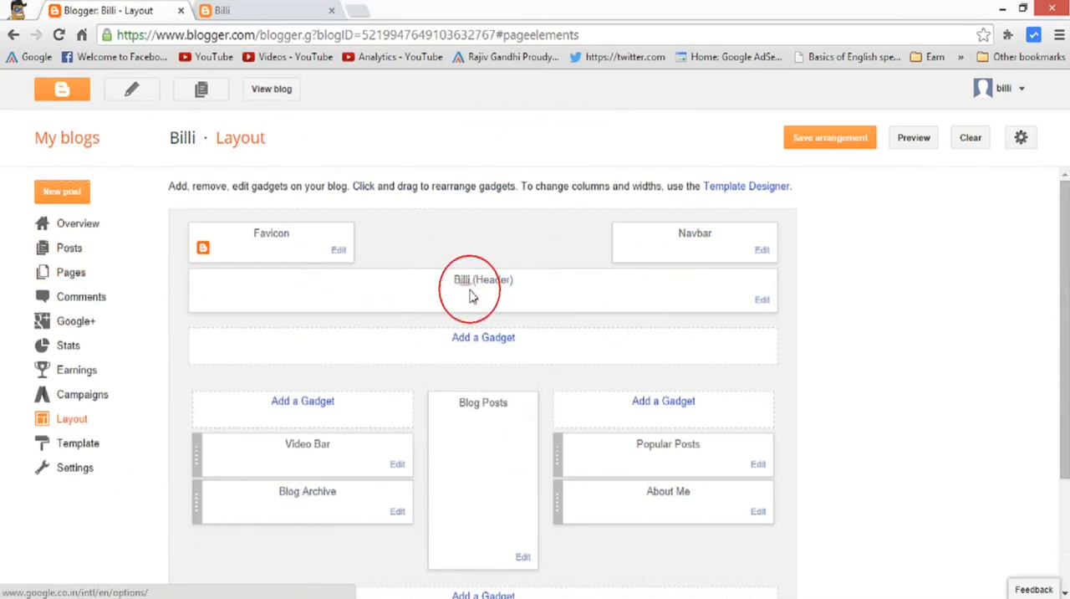
left_click(490, 338)
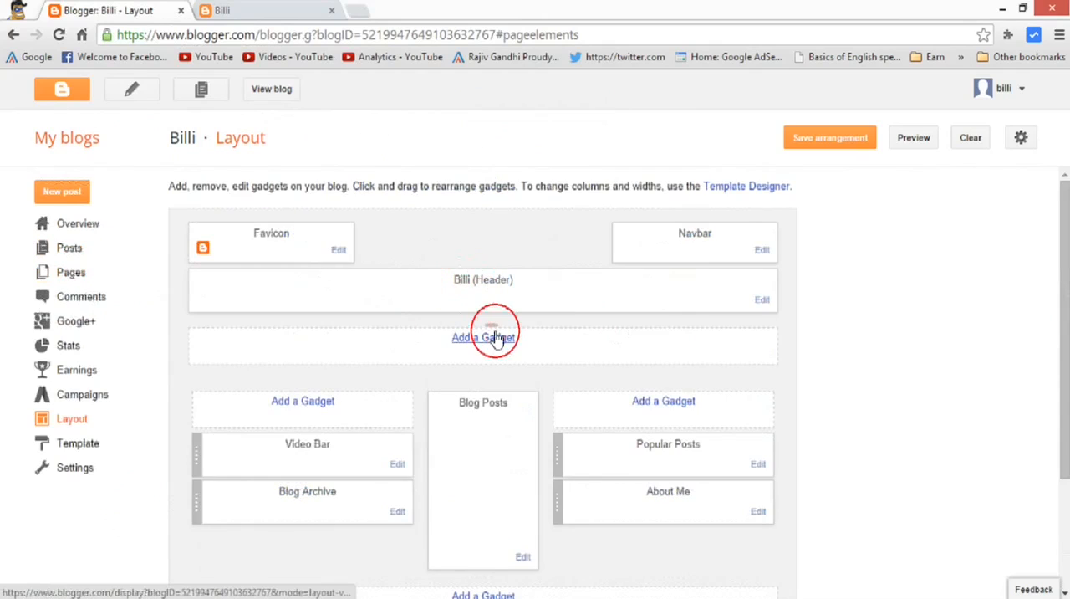
left_click_drag(501, 158, 481, 219)
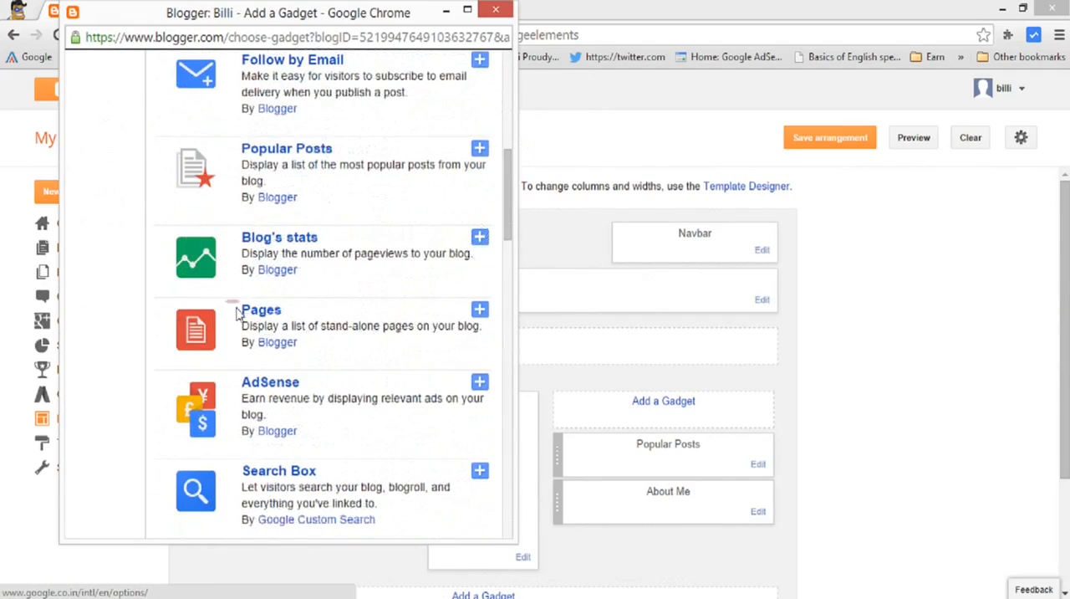
left_click(480, 310)
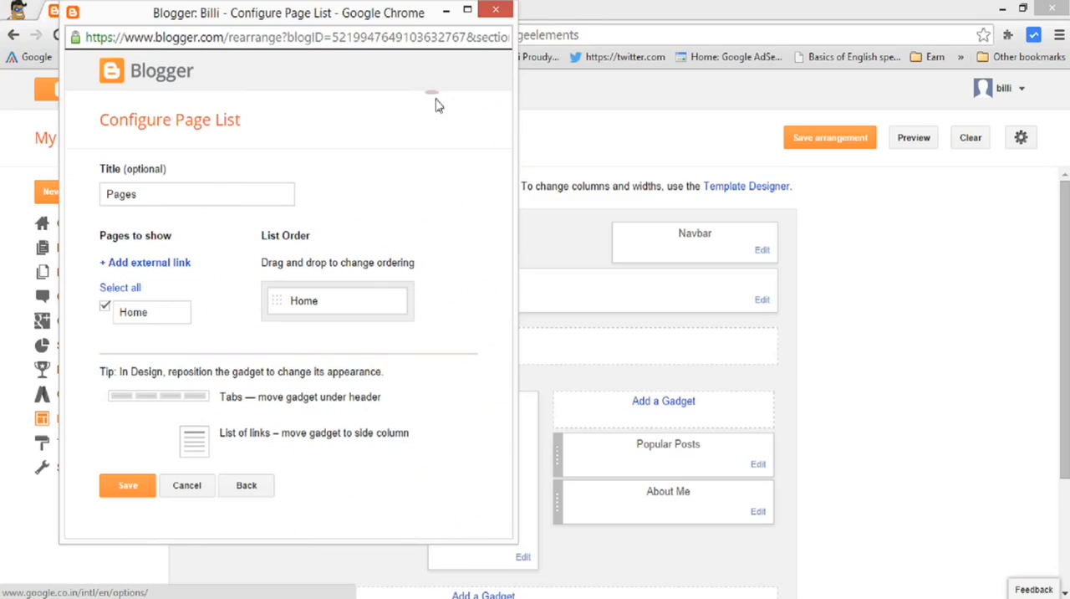
Set the page list window aside and view the live blog to check its new sidebar gadgets.
left_click(444, 11)
left_click(283, 90)
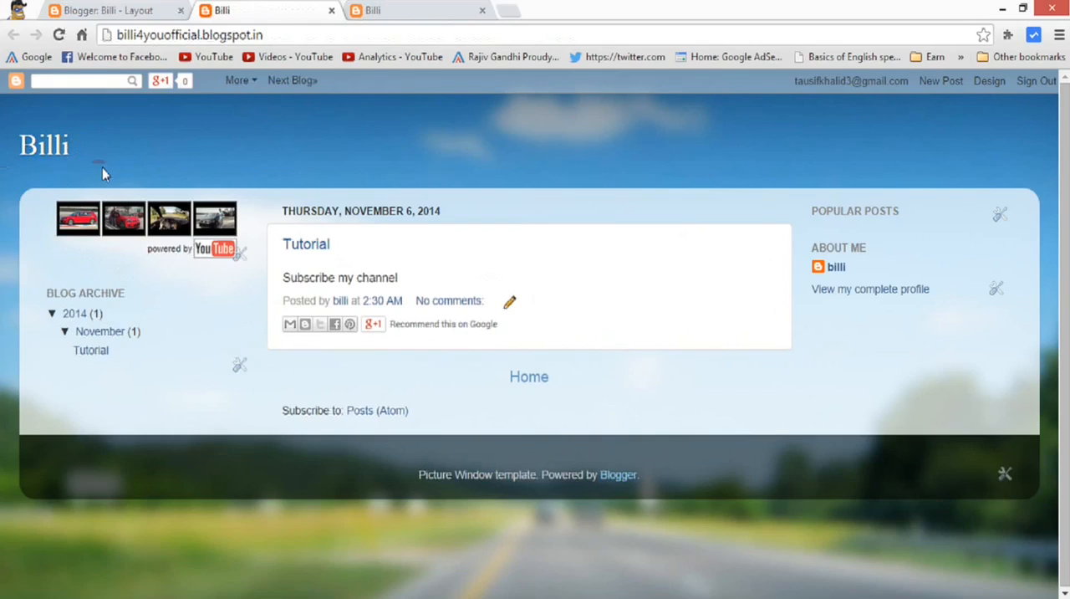
middle_click(410, 14)
Open billi4you.blogspot.in in a new tab to examine its page links below the header, and return to the Layout page.
left_click(358, 11)
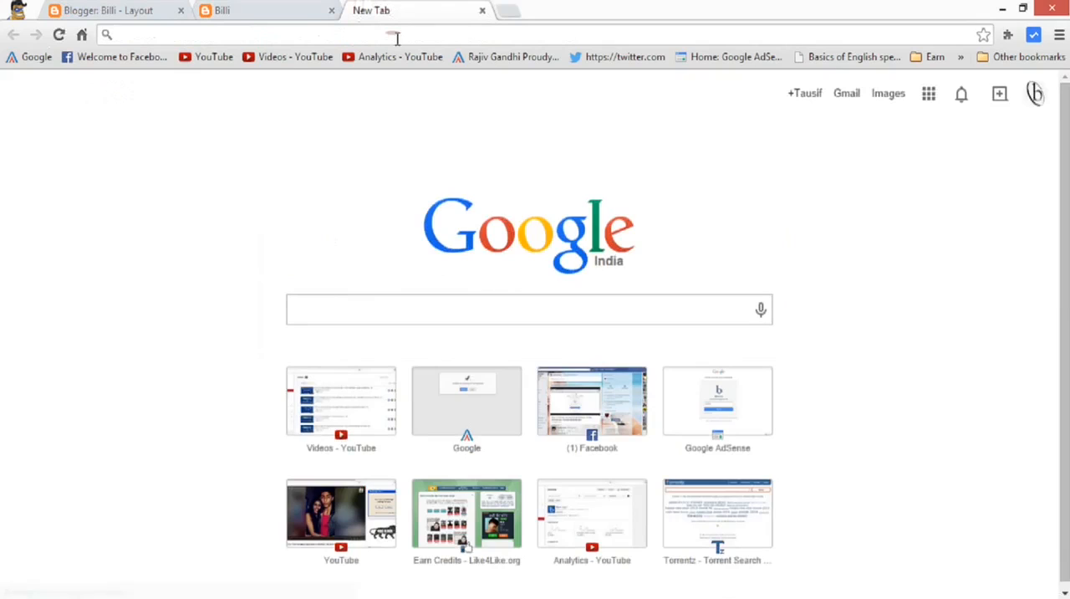
type("billi4you.blogspot.in")
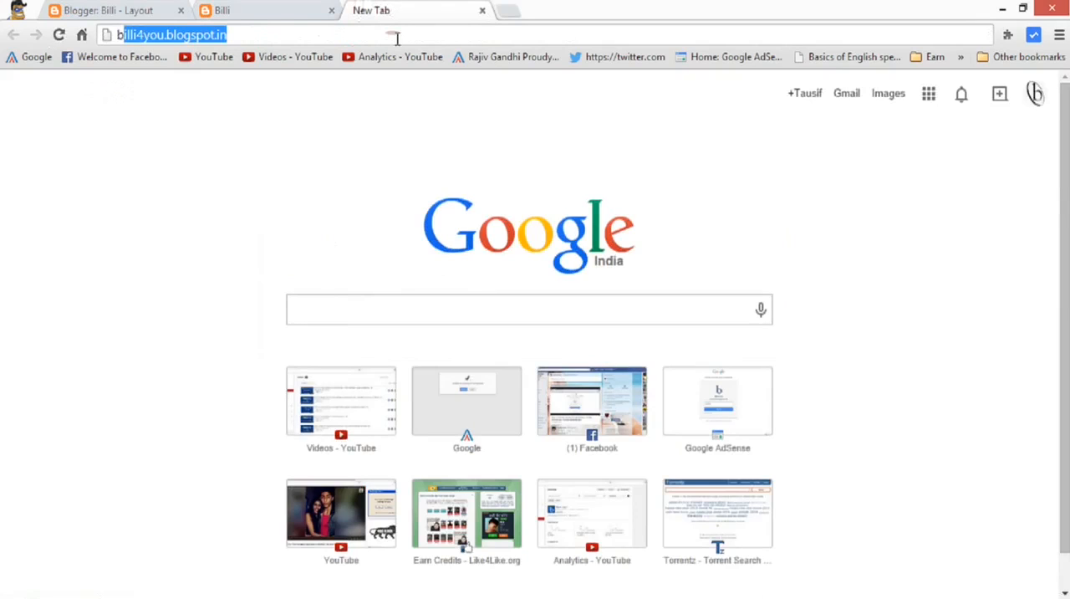
key("Return")
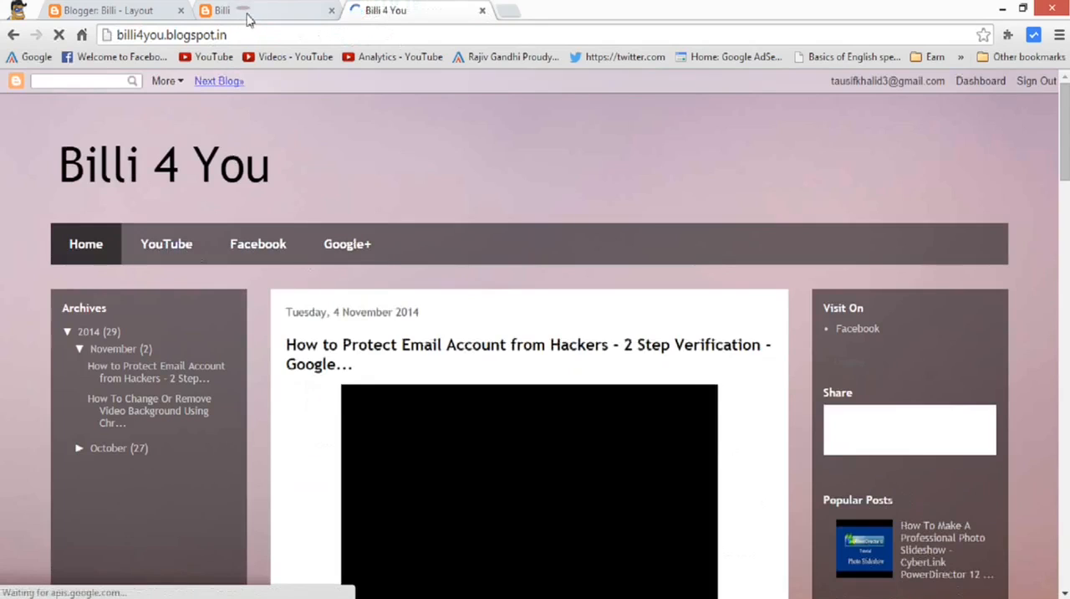
left_click(279, 12)
left_click(117, 11)
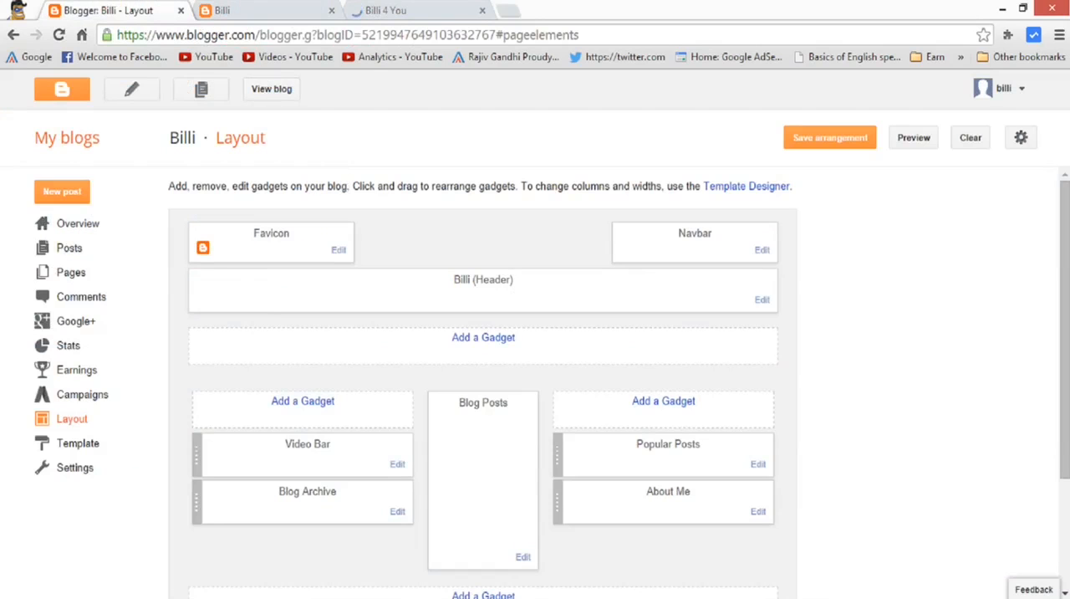
left_click(184, 1)
left_click(260, 67)
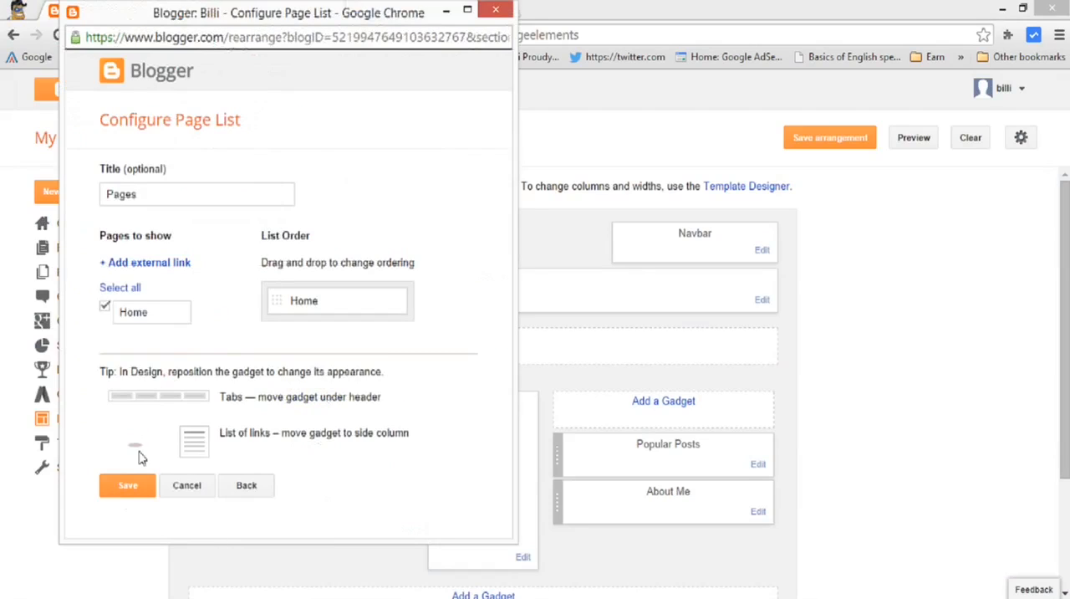
left_click(186, 198)
left_click(303, 193)
left_click(123, 262)
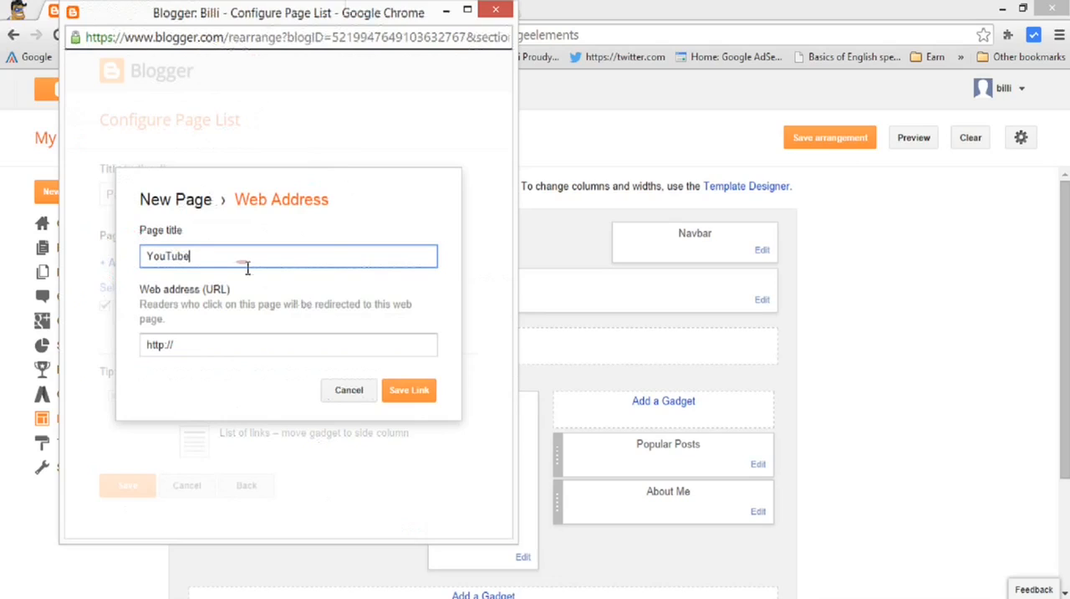
left_click(255, 344)
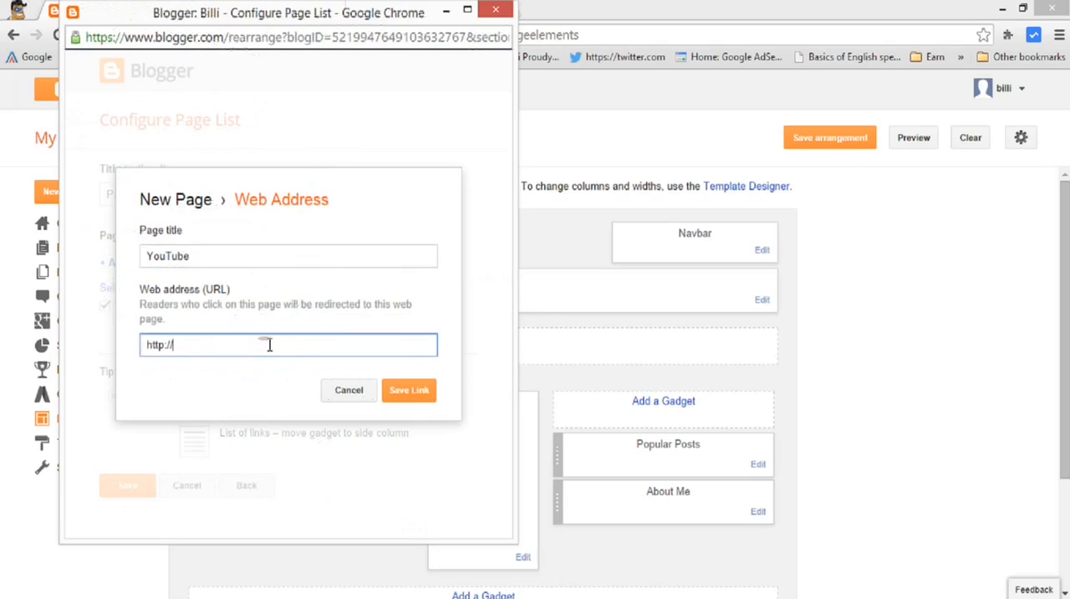
left_click(194, 256)
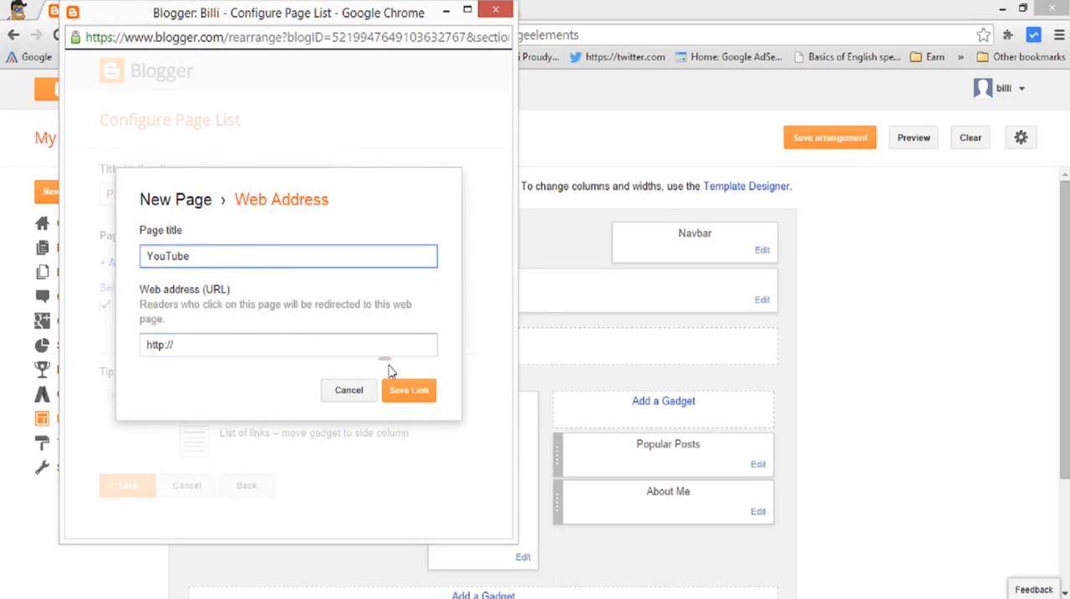
left_click(183, 346)
left_click(418, 390)
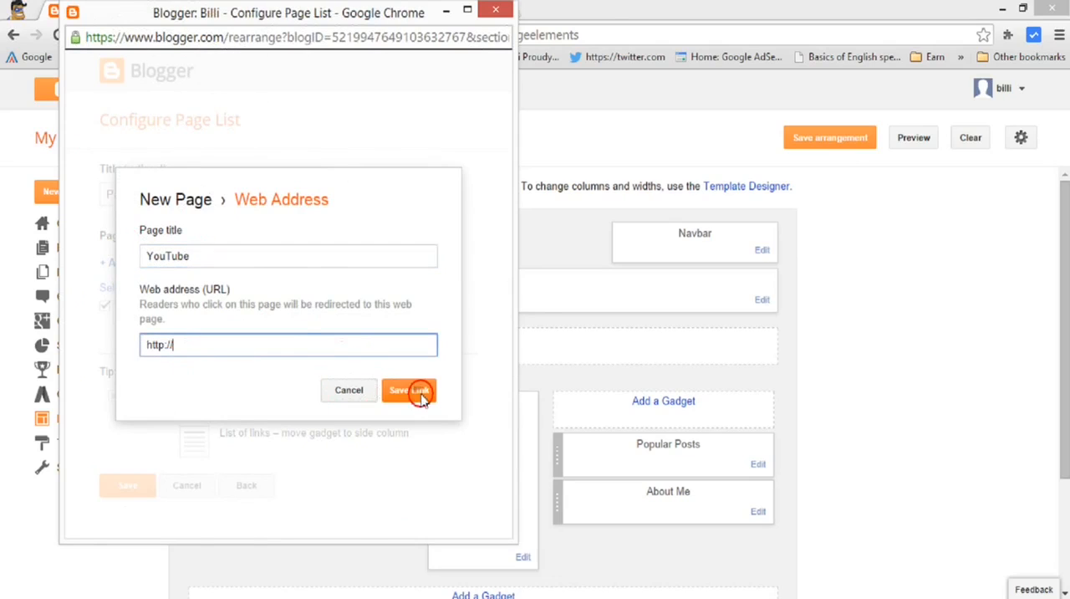
Save the Pages gadget and the layout arrangement, and look over the updated Layout page.
left_click(117, 533)
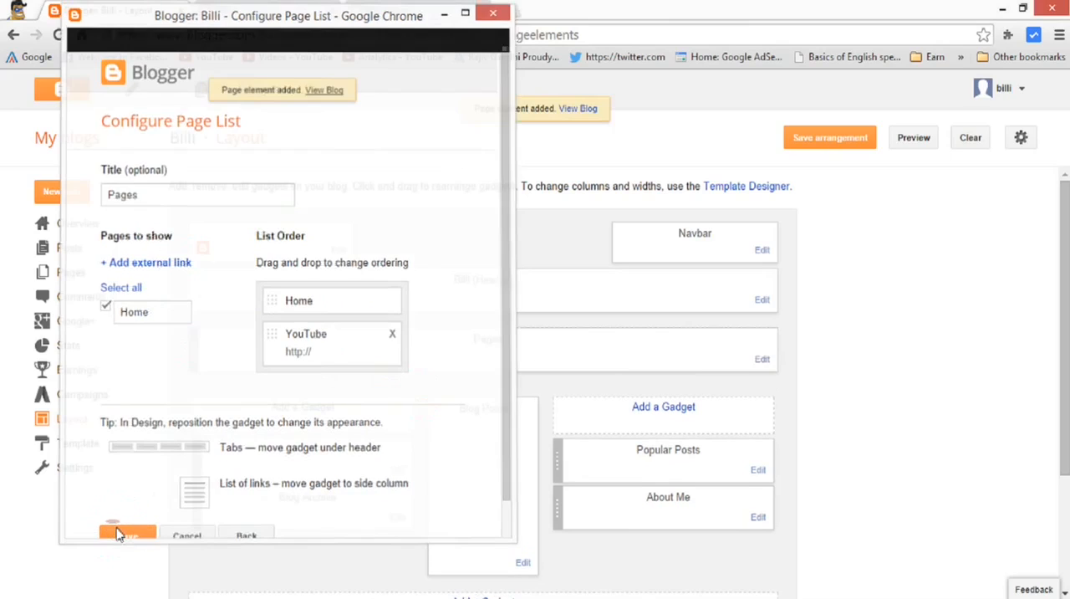
left_click(830, 140)
left_click_drag(1065, 411, 1065, 452)
scroll(906, 203, "up", 1)
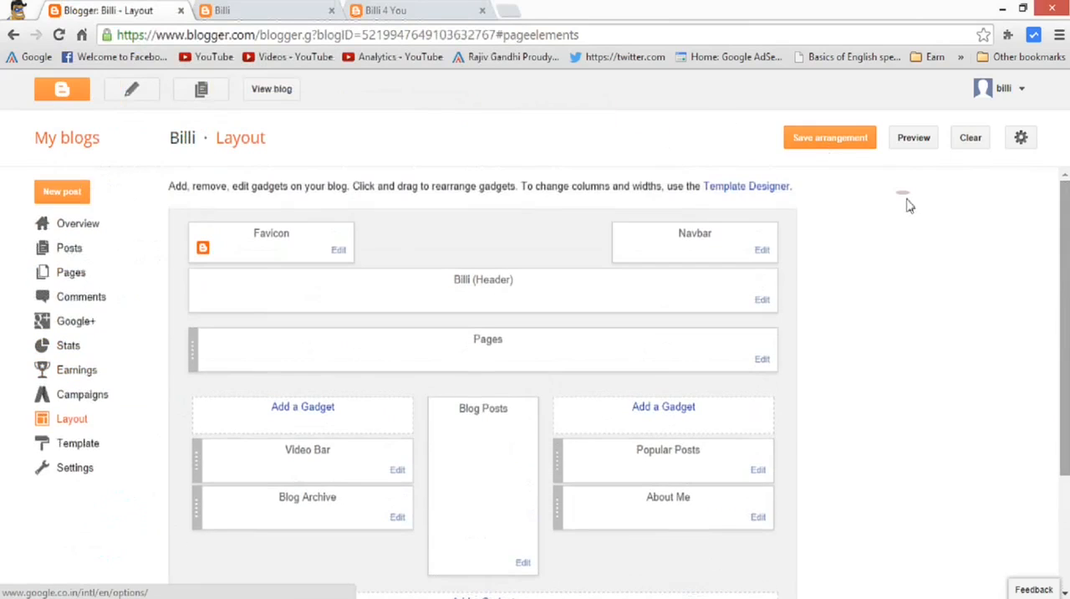
Save the layout arrangement, open the live blog to test its YouTube page link, and return to the blog's home page.
left_click(838, 144)
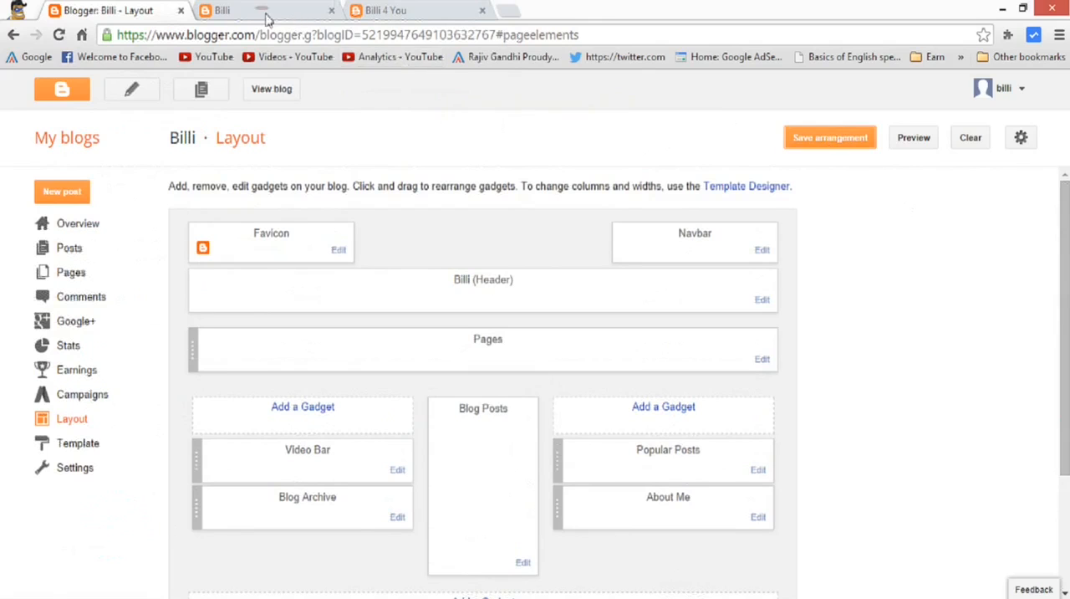
left_click(256, 90)
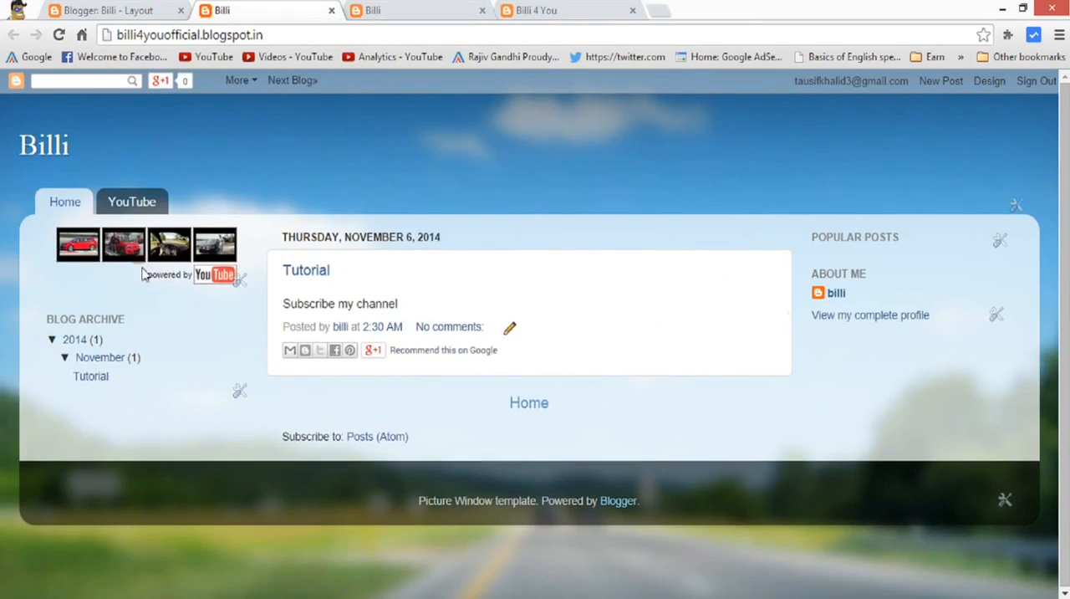
left_click(131, 204)
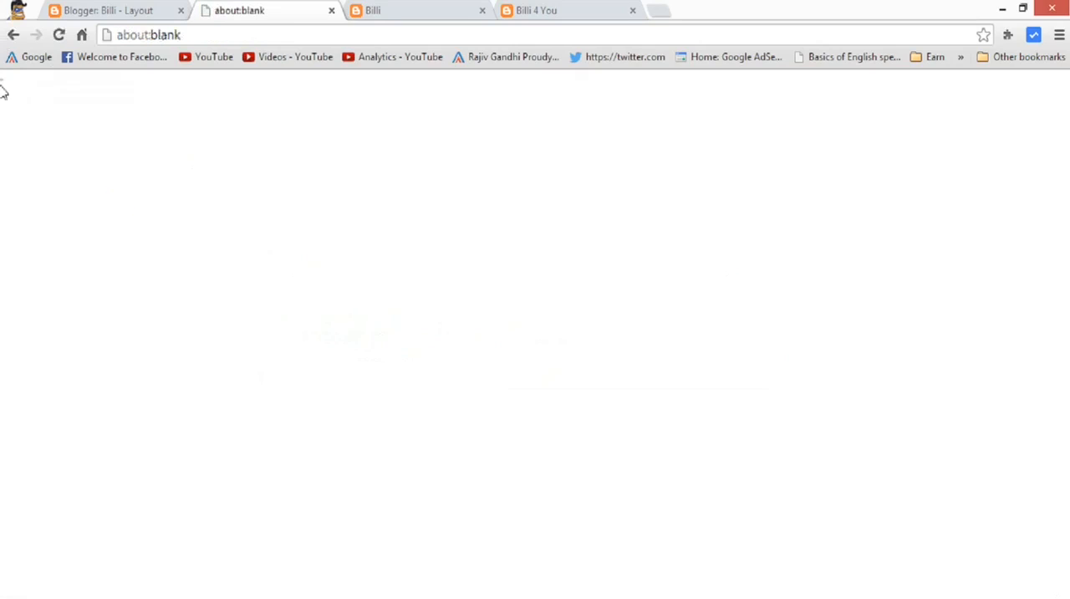
left_click(12, 34)
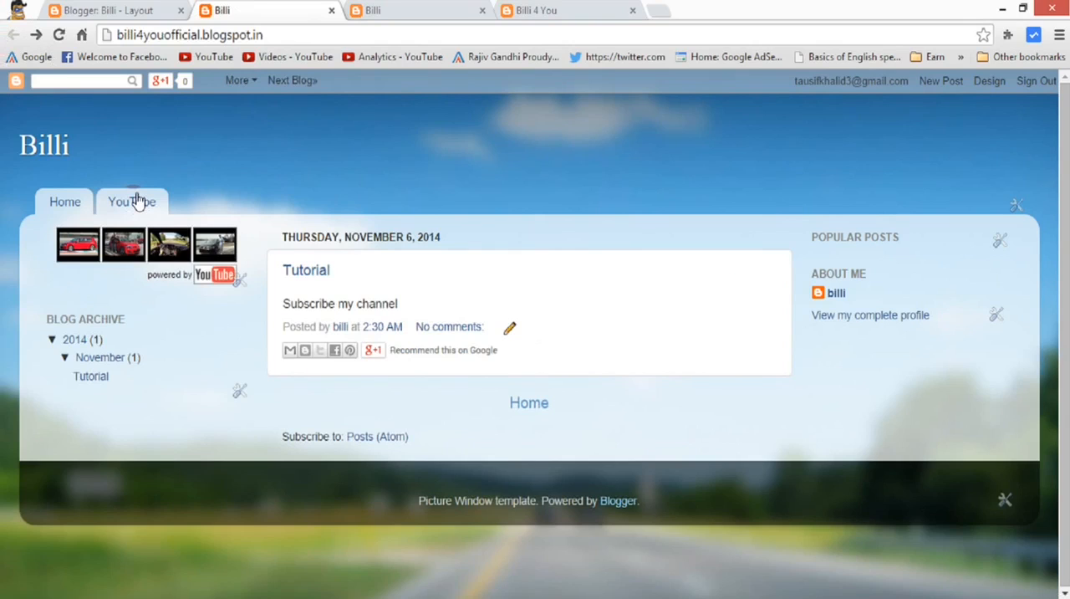
Open the page list configuration from the live blog, check the YouTube link's entry, and close the window without changes.
left_click(1019, 206)
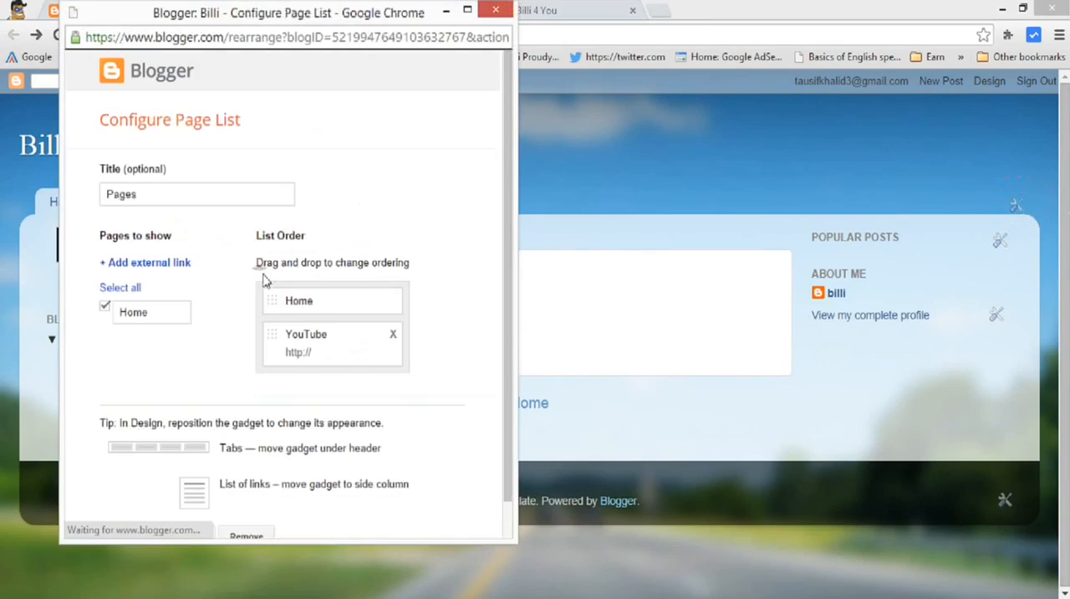
left_click(311, 343)
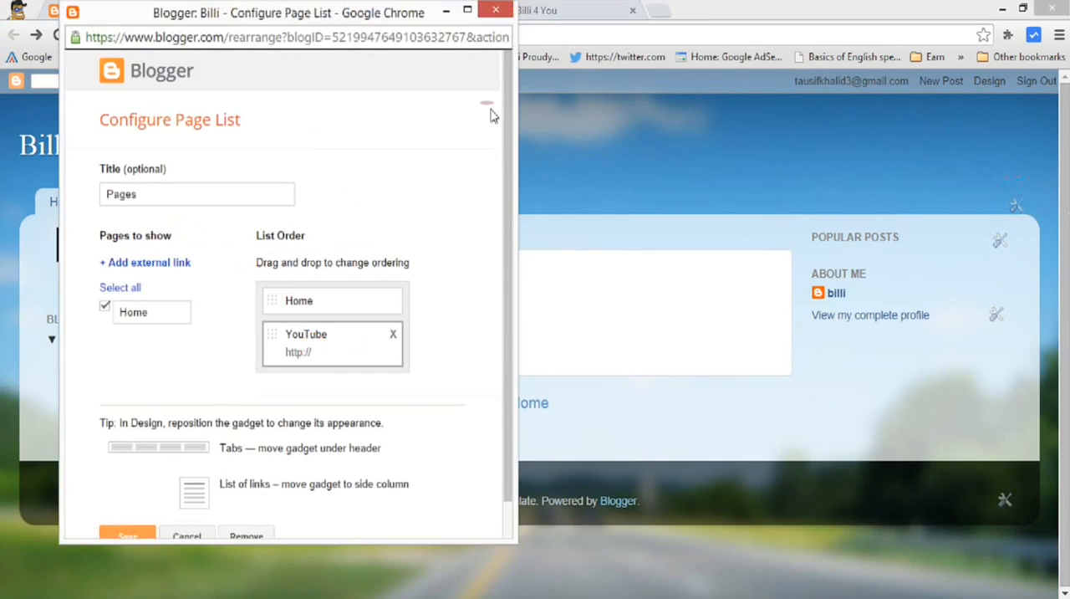
left_click(495, 11)
Examine the Popular Posts heading, the Tutorial post's text and the About Me profile link on the live blog.
triple_click(882, 237)
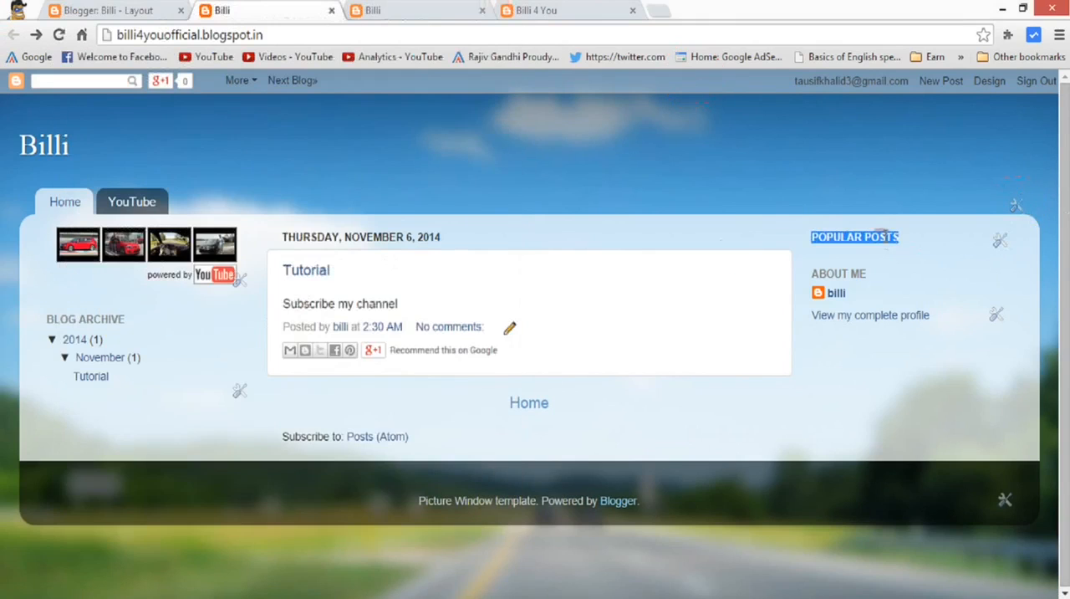
left_click(802, 236)
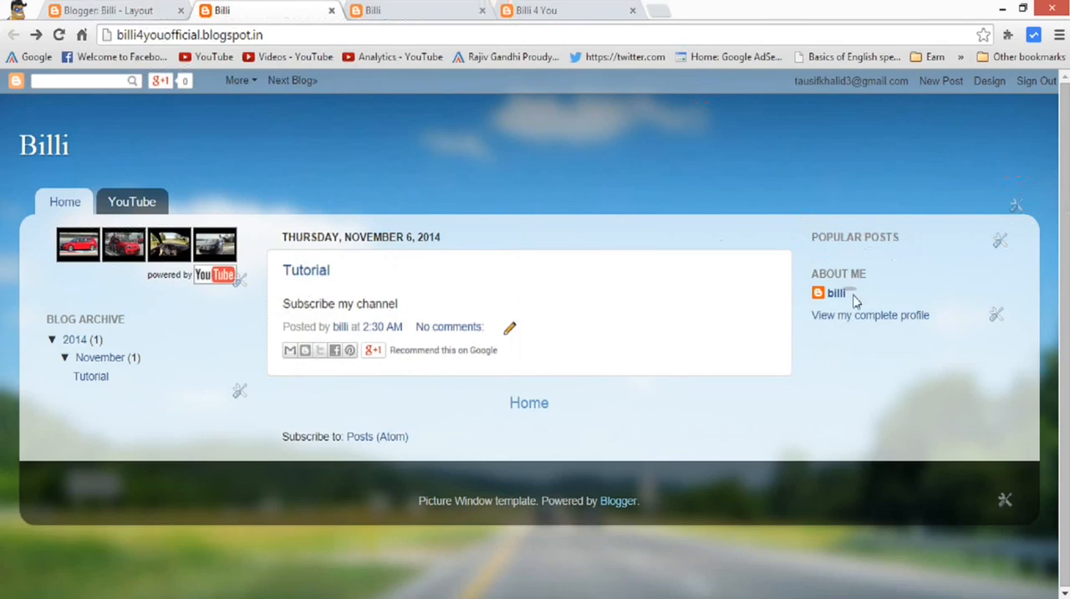
left_click_drag(284, 303, 502, 287)
left_click(530, 279)
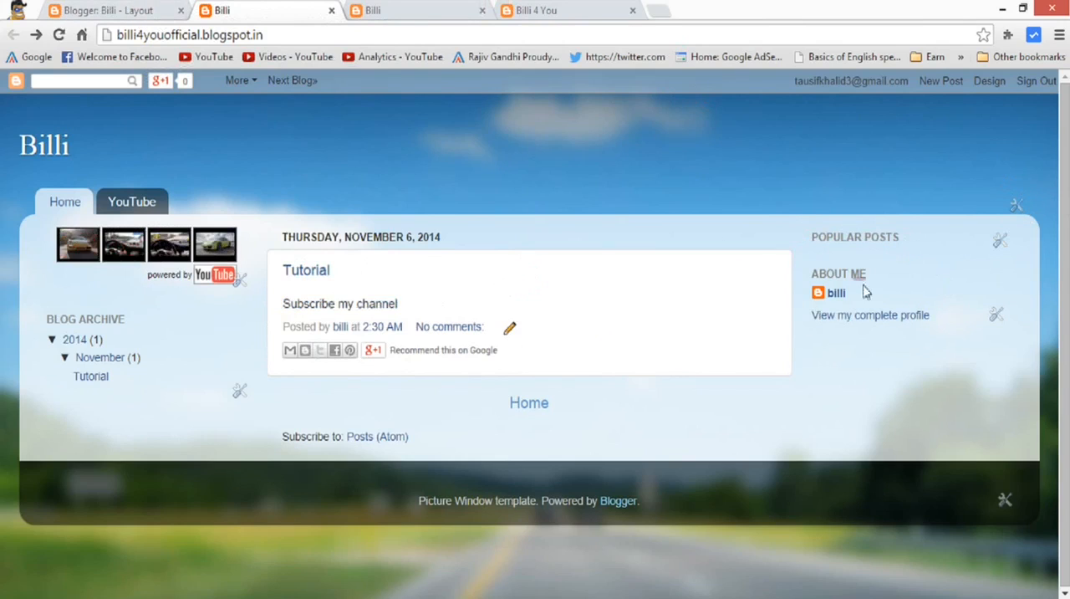
left_click(835, 292)
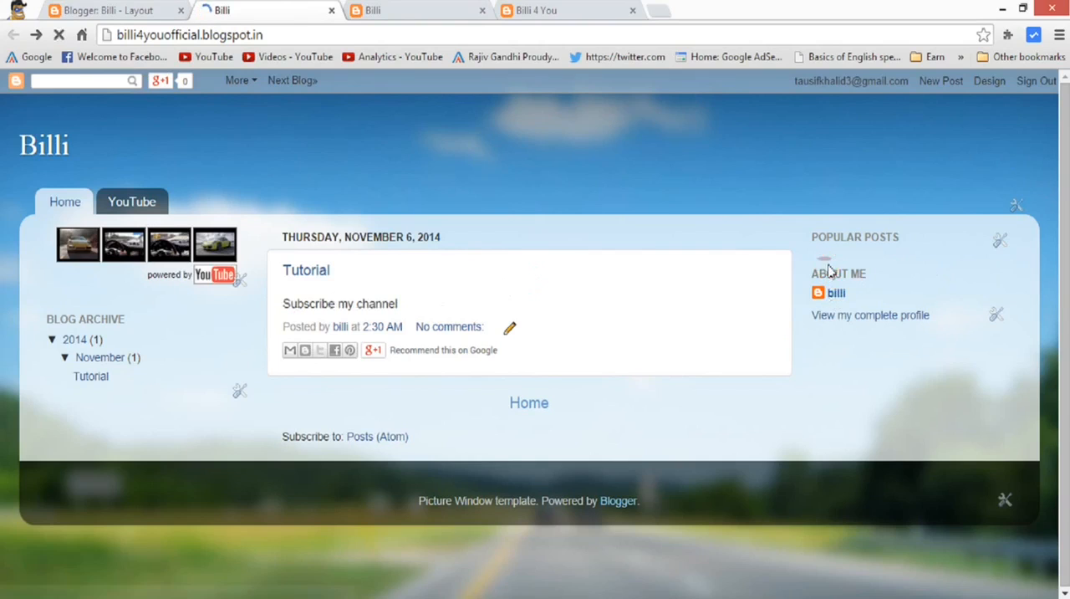
Return to the Layout page, try reordering Popular Posts and About Me, and place the Blog Archive gadget above Video Bar.
left_click(112, 15)
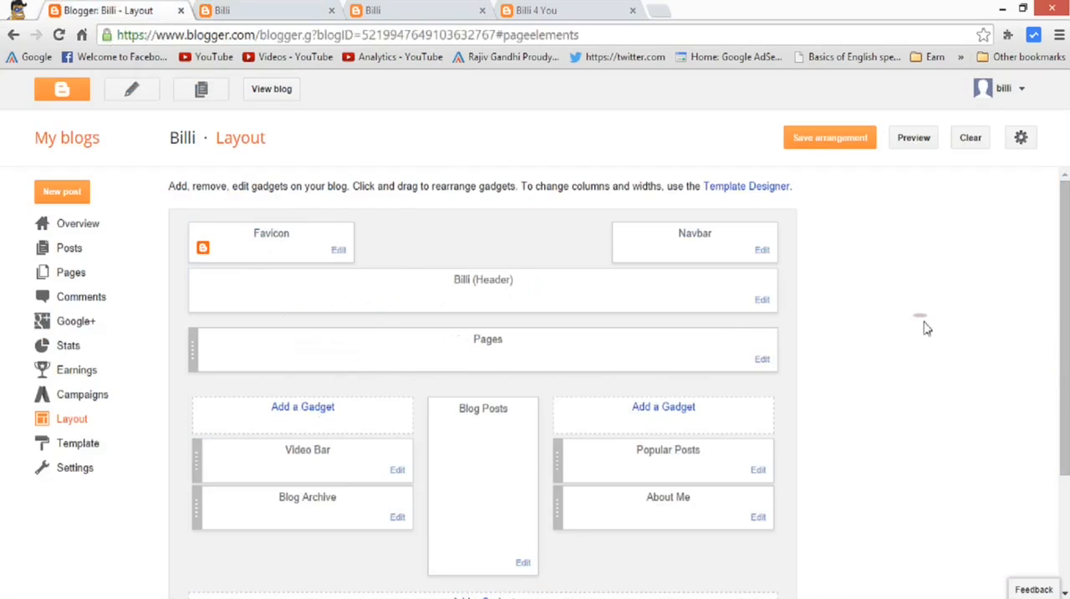
scroll(611, 347, "down", 2)
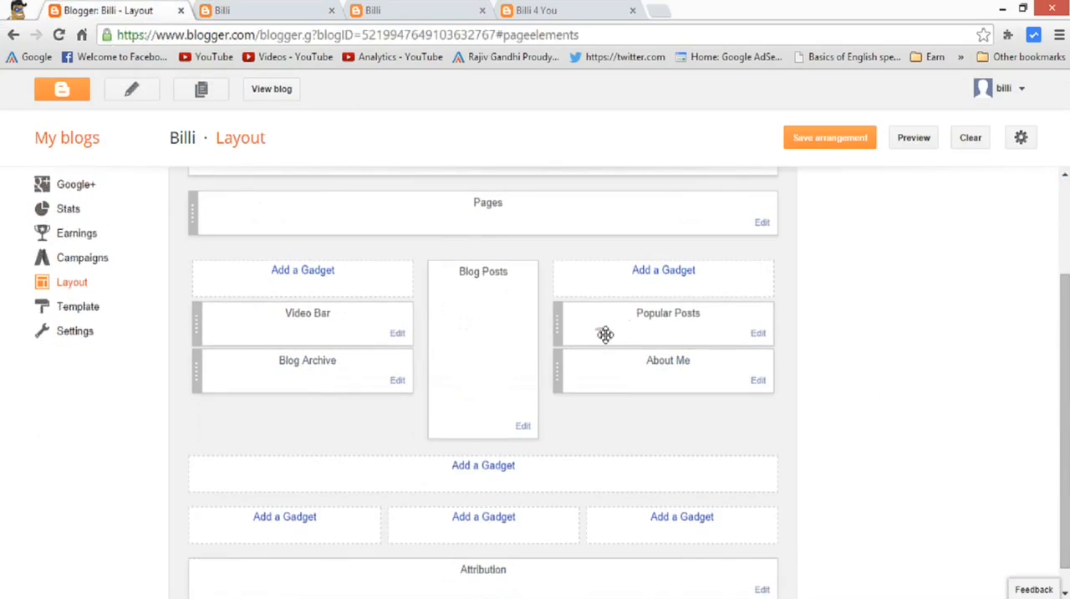
left_click_drag(635, 342, 633, 364)
left_click_drag(669, 326, 676, 384)
left_click_drag(287, 370, 335, 377)
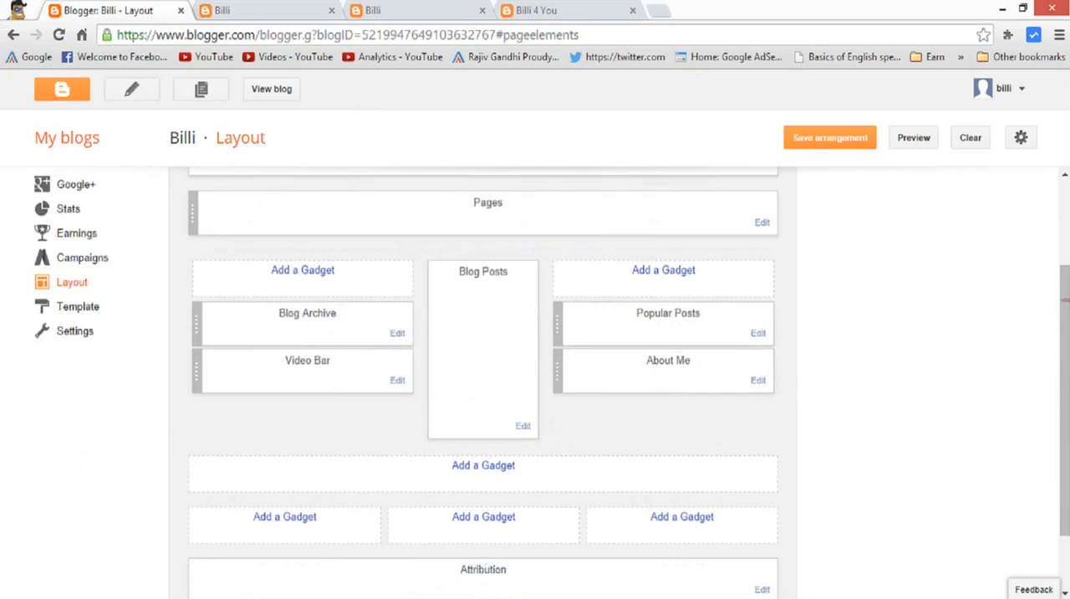
Look over the rest of the layout and save the new gadget arrangement.
scroll(1063, 401, "down", 1)
scroll(824, 186, "down", 1)
scroll(823, 185, "up", 3)
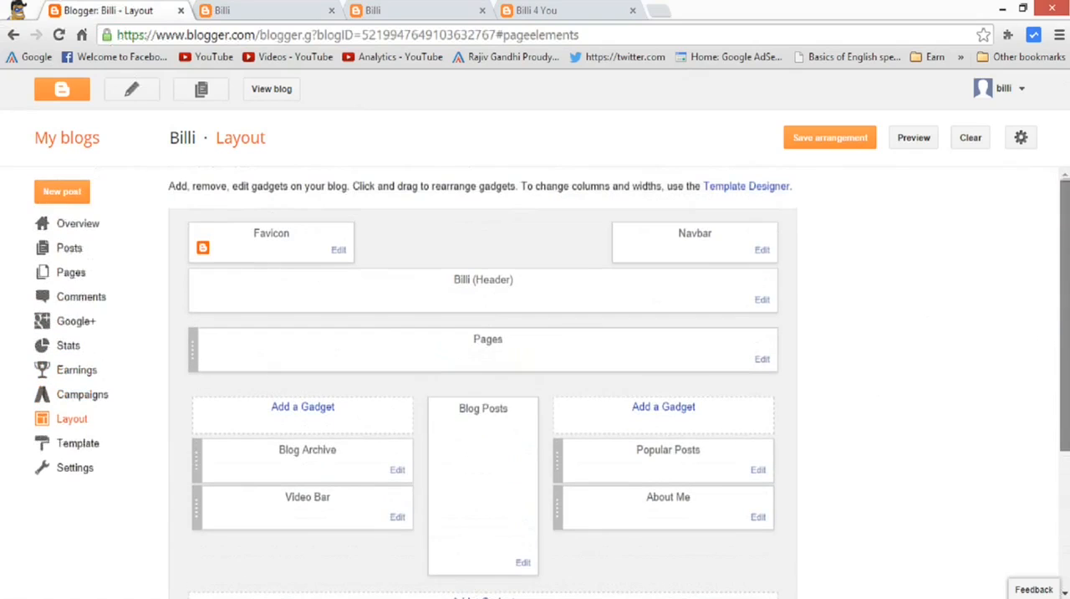
left_click(824, 137)
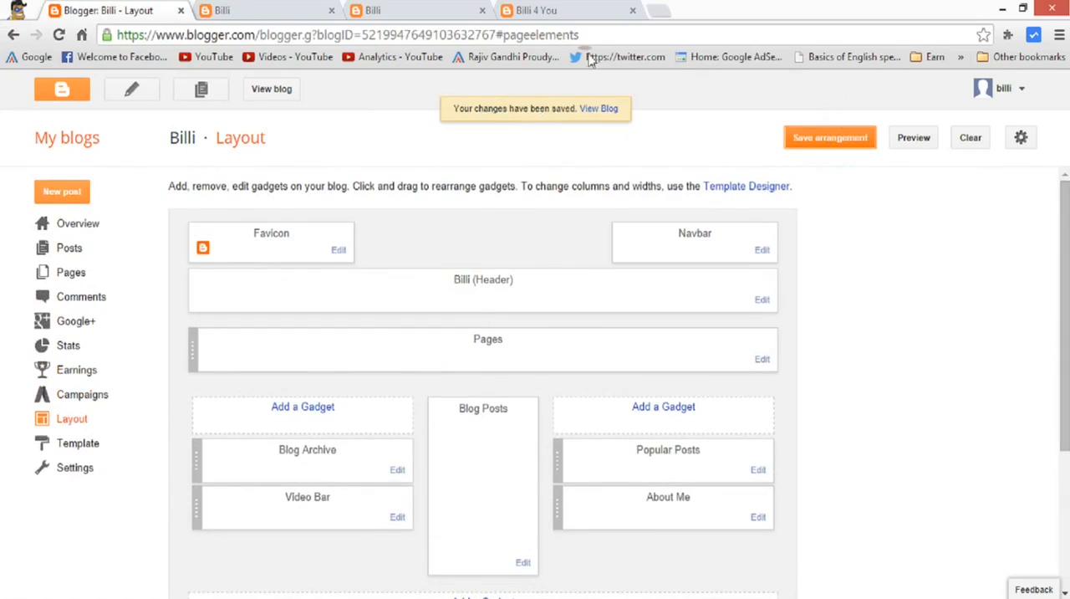
Close all the open blog tabs, keeping only the Layout page, and minimize the browser window.
left_click(331, 12)
left_click(331, 12)
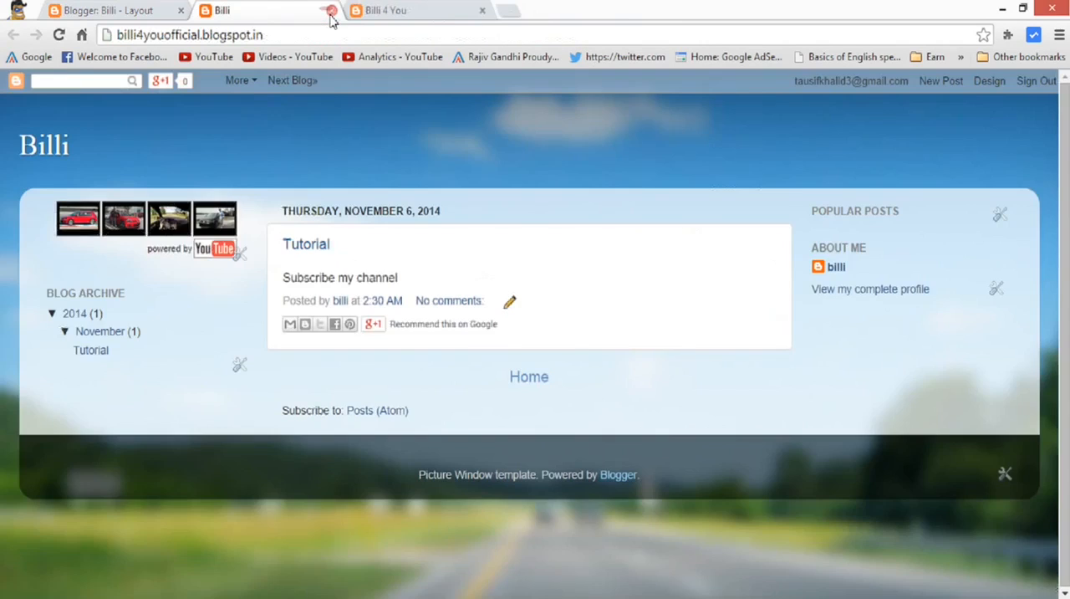
left_click(331, 12)
left_click(331, 12)
left_click(1001, 10)
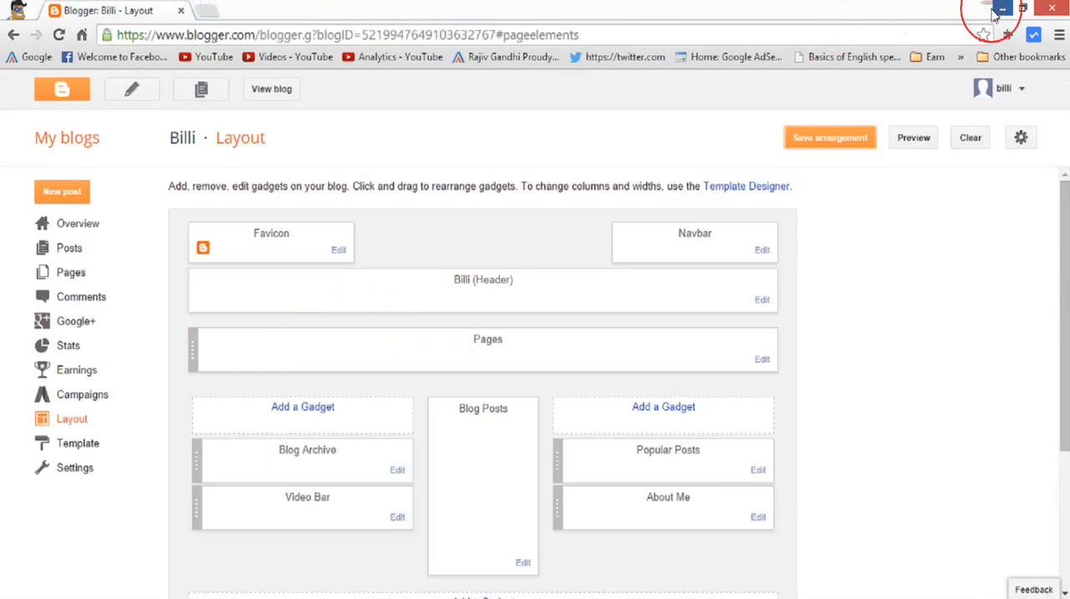